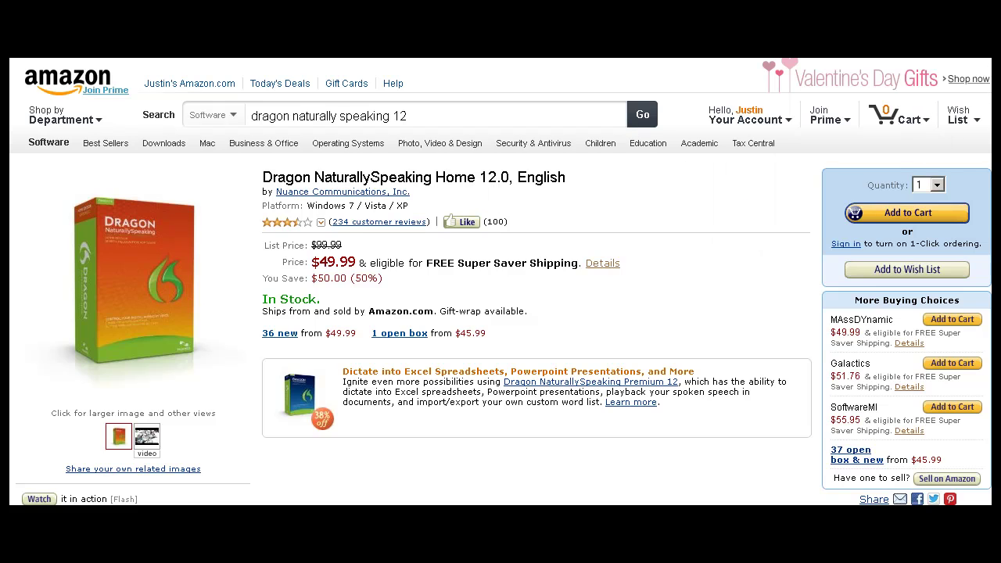
Scroll the Dragon listing past features and description to the 'Good dependable, accurate program' review
{"action": "scroll", "coordinate": [500, 282], "scroll_direction": "down", "scroll_amount": 4}
{"action": "scroll", "coordinate": [501, 282], "scroll_direction": "down", "scroll_amount": 2}
{"action": "scroll", "coordinate": [500, 282], "scroll_direction": "down", "scroll_amount": 4}
{"action": "scroll", "coordinate": [501, 281], "scroll_direction": "down", "scroll_amount": 4}
{"action": "scroll", "coordinate": [500, 282], "scroll_direction": "down", "scroll_amount": 3}
{"action": "scroll", "coordinate": [989, 145], "scroll_direction": "down", "scroll_amount": 1}
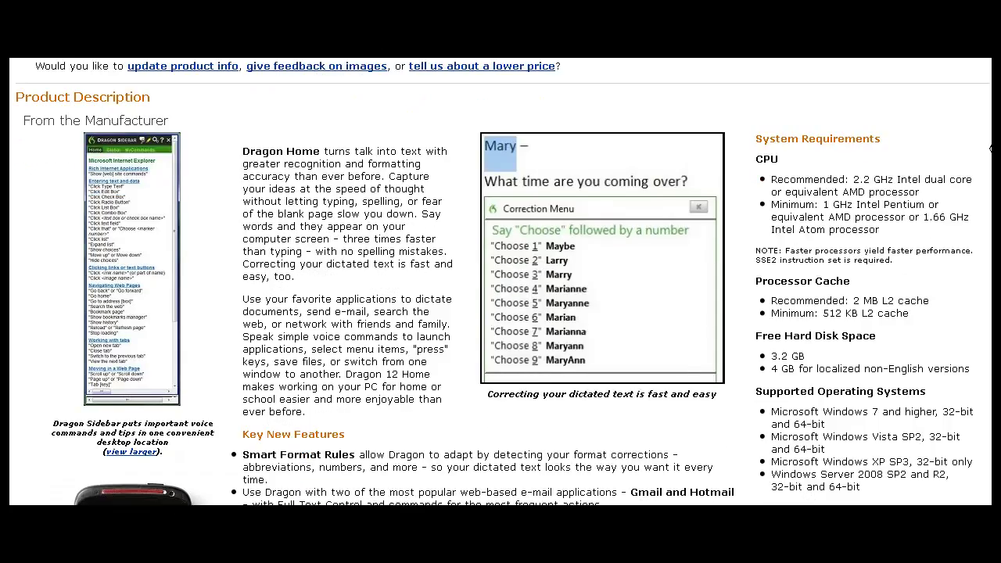
{"action": "scroll", "coordinate": [989, 145], "scroll_direction": "down", "scroll_amount": 3}
{"action": "scroll", "coordinate": [990, 164], "scroll_direction": "down", "scroll_amount": 2}
{"action": "scroll", "coordinate": [990, 172], "scroll_direction": "down", "scroll_amount": 2}
{"action": "scroll", "coordinate": [990, 187], "scroll_direction": "down", "scroll_amount": 3}
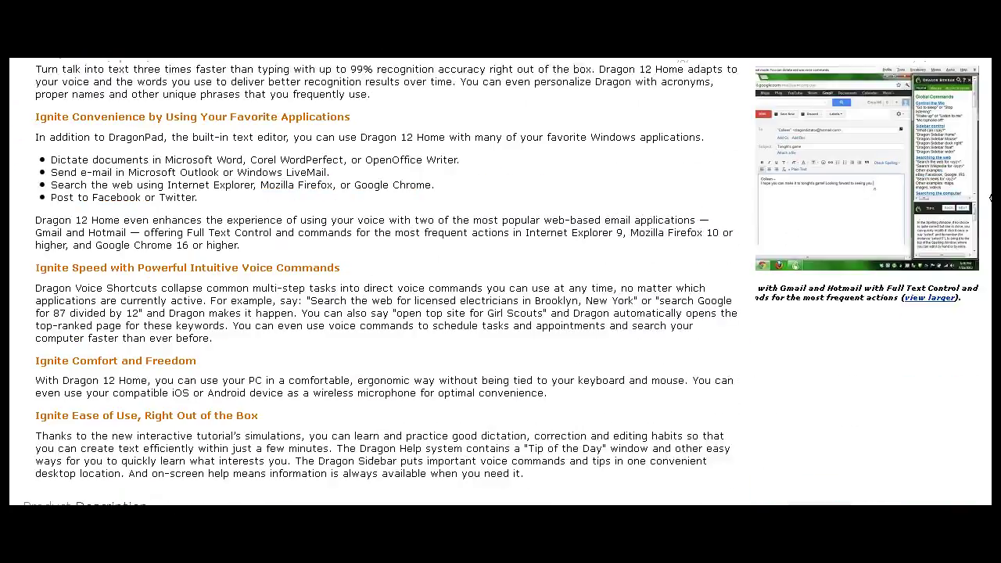
{"action": "scroll", "coordinate": [990, 200], "scroll_direction": "down", "scroll_amount": 1}
{"action": "scroll", "coordinate": [990, 200], "scroll_direction": "down", "scroll_amount": 1}
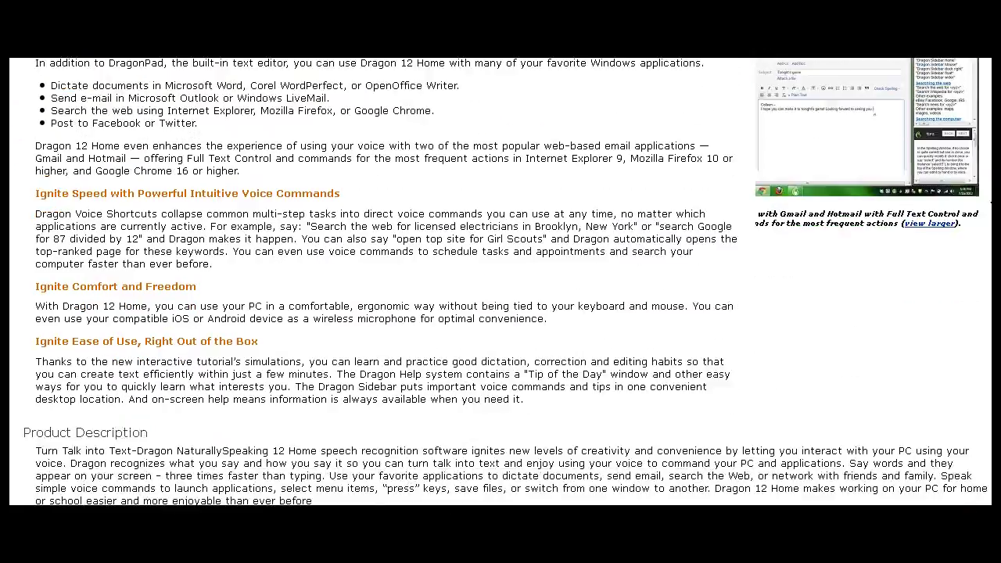
{"action": "scroll", "coordinate": [990, 199], "scroll_direction": "down", "scroll_amount": 1}
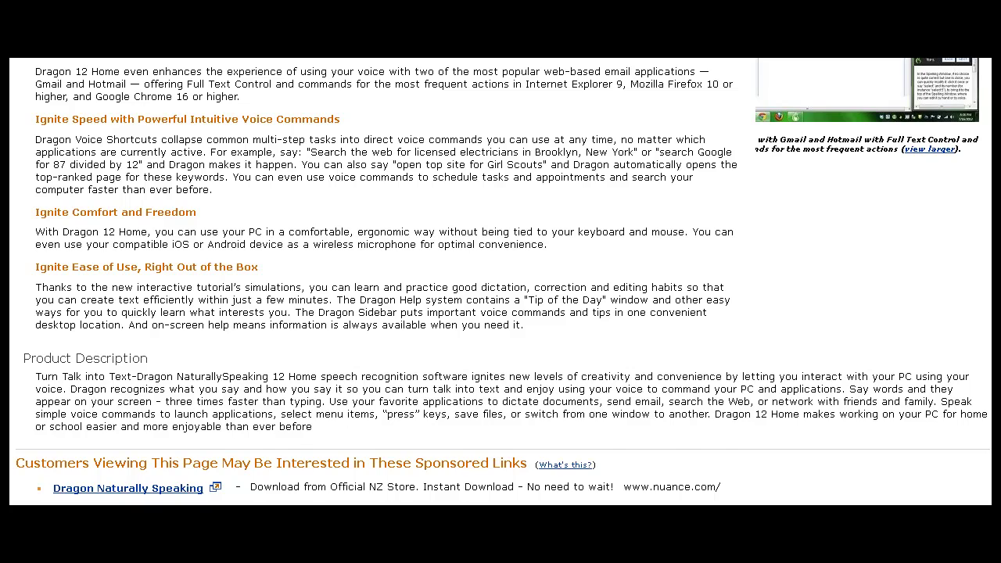
{"action": "scroll", "coordinate": [501, 281], "scroll_direction": "down", "scroll_amount": 2}
{"action": "scroll", "coordinate": [500, 281], "scroll_direction": "down", "scroll_amount": 3}
{"action": "scroll", "coordinate": [501, 282], "scroll_direction": "down", "scroll_amount": 3}
{"action": "scroll", "coordinate": [500, 281], "scroll_direction": "down", "scroll_amount": 2}
{"action": "scroll", "coordinate": [501, 328], "scroll_direction": "down", "scroll_amount": 2}
{"action": "scroll", "coordinate": [500, 329], "scroll_direction": "down", "scroll_amount": 2}
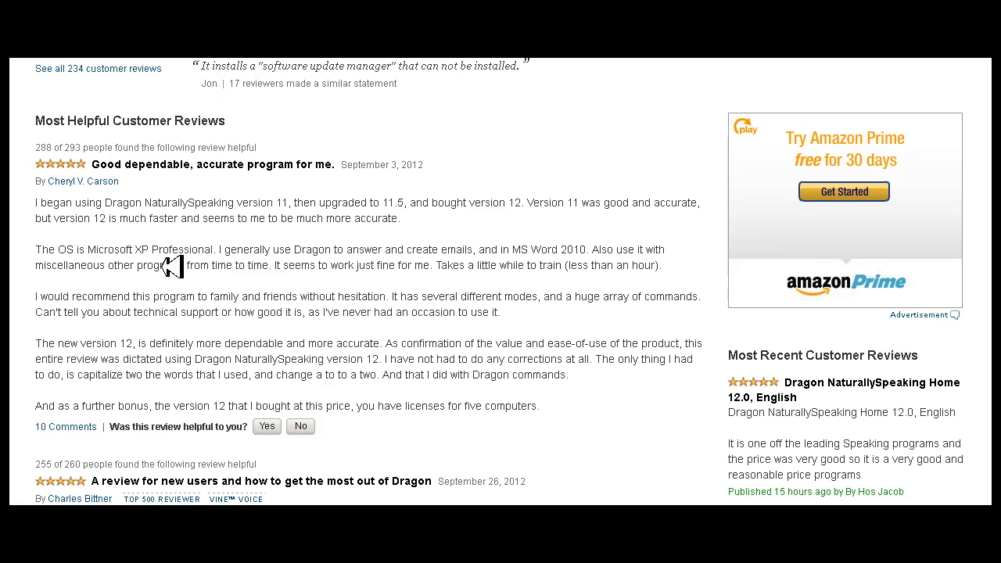
{"action": "scroll", "coordinate": [383, 238], "scroll_direction": "down", "scroll_amount": 1}
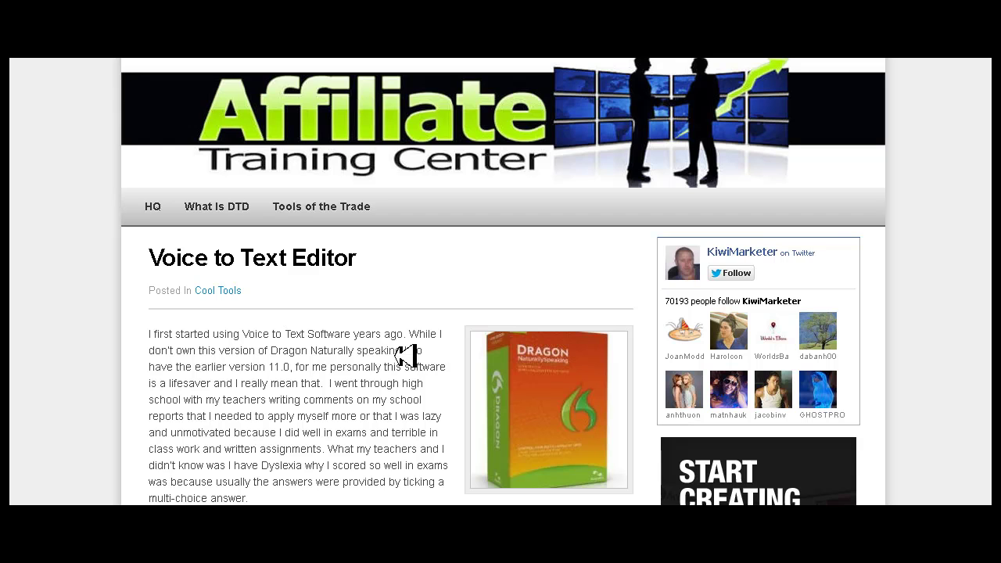
Scroll the Voice to Text Editor post through rating and specs to the REAL customer reviews
{"action": "scroll", "coordinate": [351, 320], "scroll_direction": "down", "scroll_amount": 3}
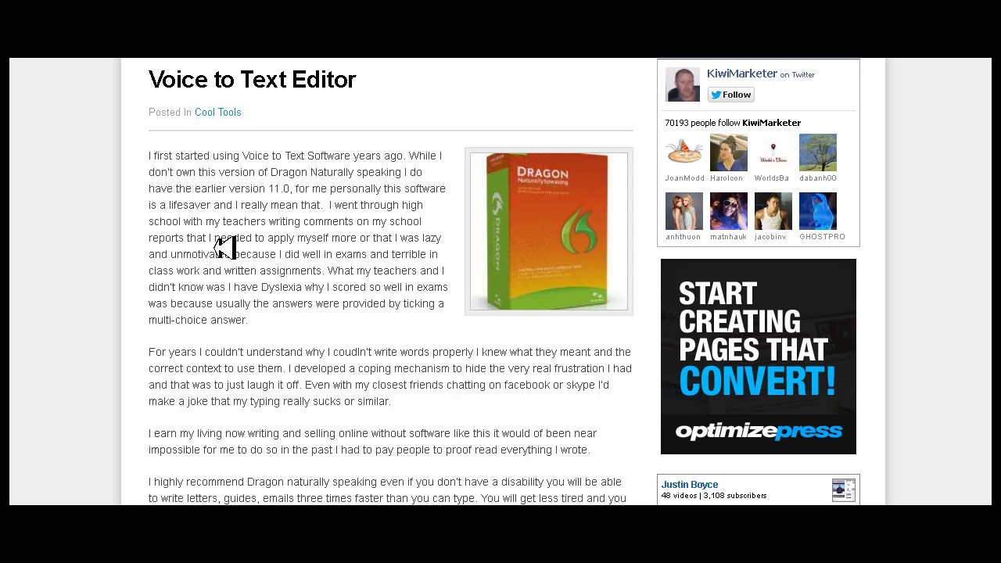
{"action": "scroll", "coordinate": [224, 247], "scroll_direction": "down", "scroll_amount": 2}
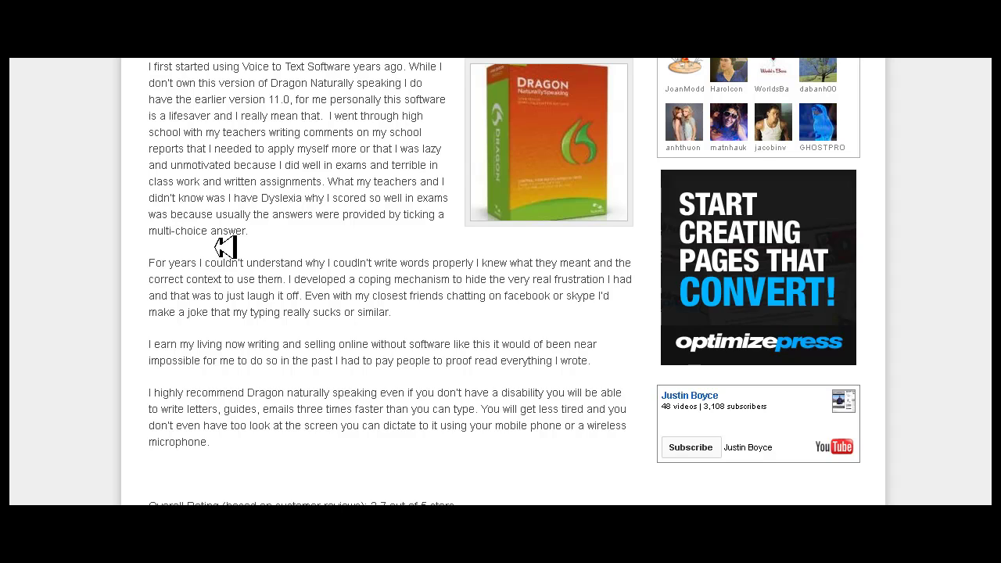
{"action": "scroll", "coordinate": [332, 244], "scroll_direction": "up", "scroll_amount": 2}
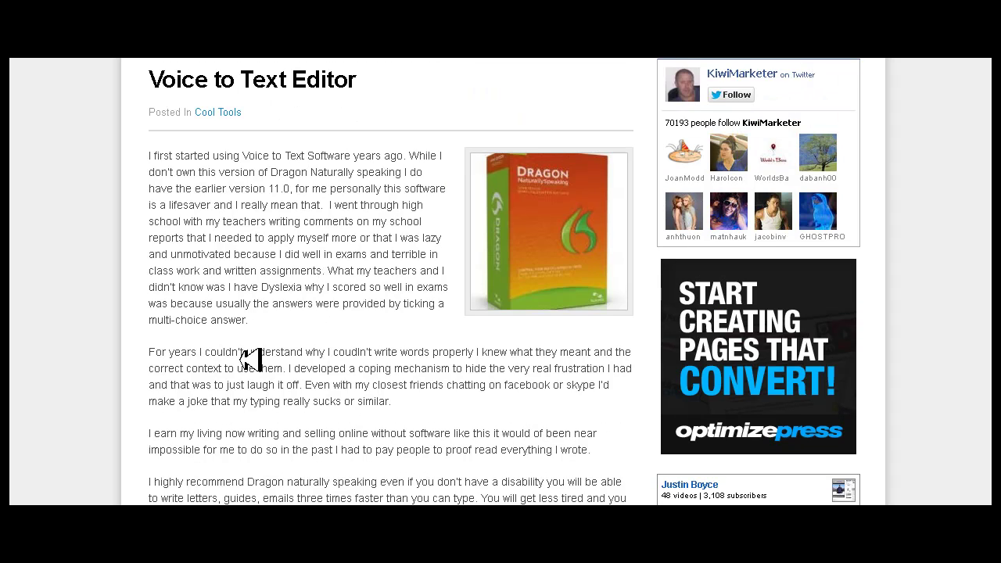
{"action": "scroll", "coordinate": [276, 365], "scroll_direction": "down", "scroll_amount": 2}
{"action": "scroll", "coordinate": [288, 341], "scroll_direction": "down", "scroll_amount": 6}
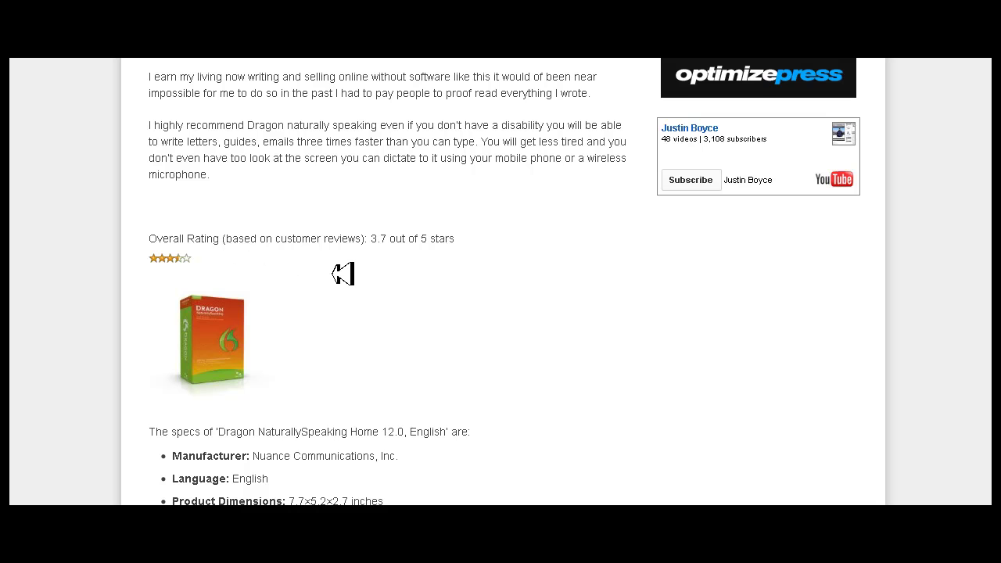
{"action": "scroll", "coordinate": [345, 271], "scroll_direction": "down", "scroll_amount": 2}
{"action": "scroll", "coordinate": [346, 273], "scroll_direction": "down", "scroll_amount": 2}
{"action": "scroll", "coordinate": [344, 273], "scroll_direction": "down", "scroll_amount": 2}
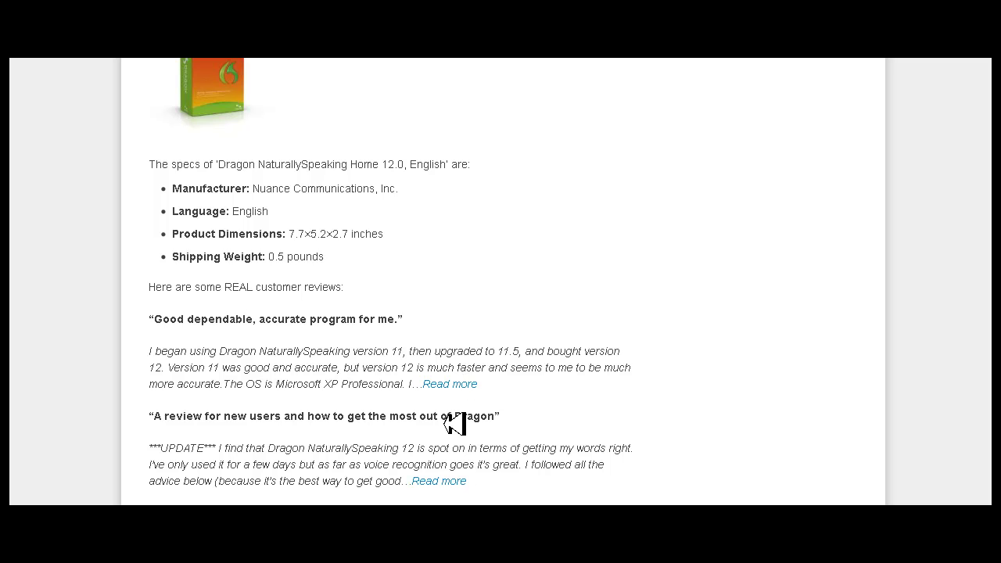
{"action": "scroll", "coordinate": [458, 385], "scroll_direction": "down", "scroll_amount": 2}
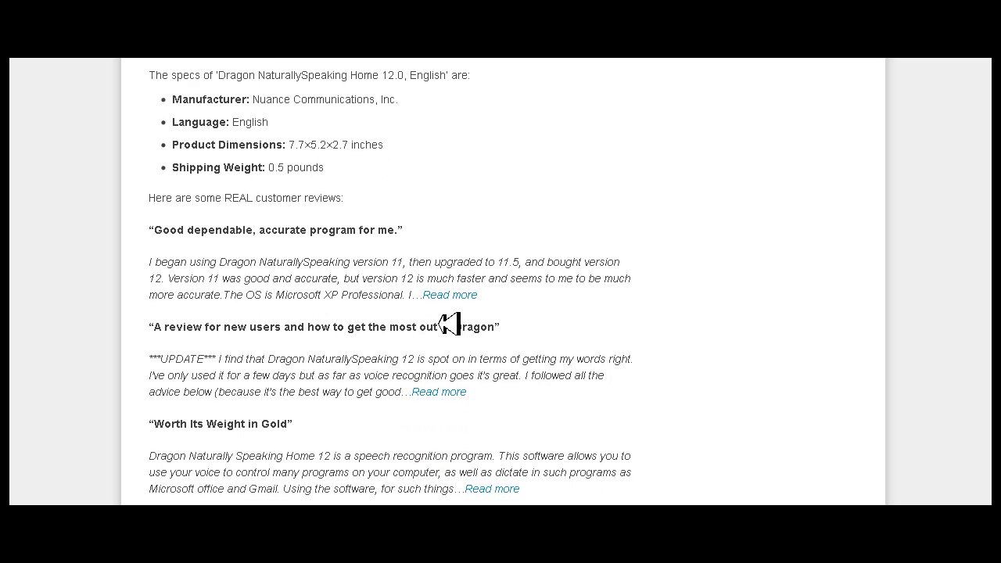
{"action": "scroll", "coordinate": [473, 391], "scroll_direction": "down", "scroll_amount": 1}
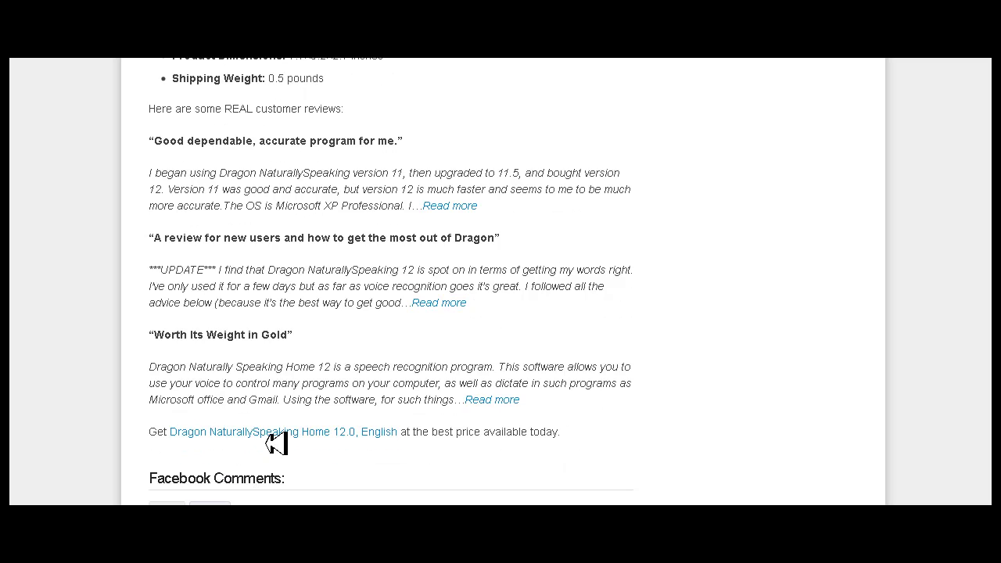
{"action": "scroll", "coordinate": [280, 436], "scroll_direction": "up", "scroll_amount": 5}
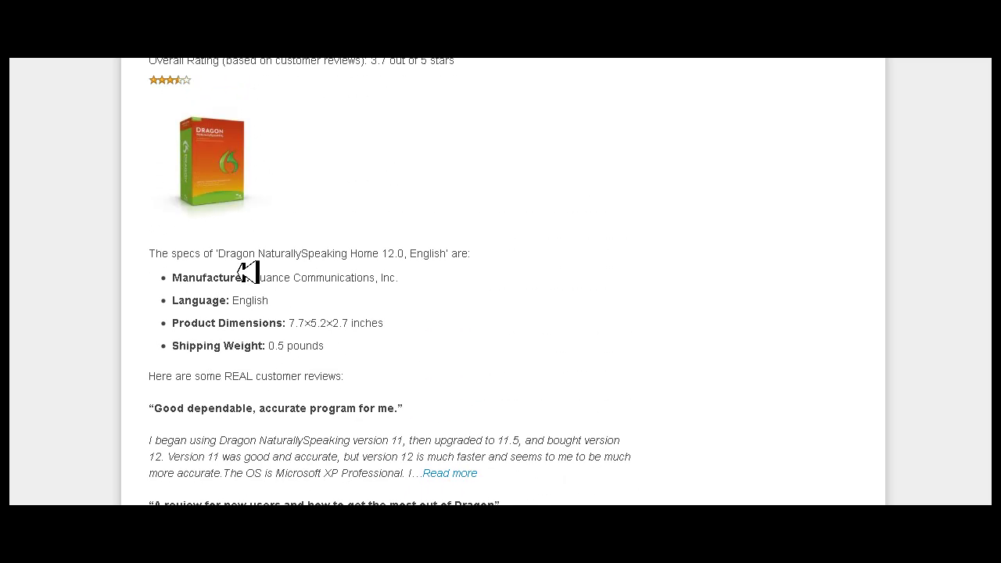
{"action": "scroll", "coordinate": [278, 430], "scroll_direction": "down", "scroll_amount": 1}
{"action": "scroll", "coordinate": [279, 430], "scroll_direction": "down", "scroll_amount": 4}
{"action": "scroll", "coordinate": [278, 426], "scroll_direction": "down", "scroll_amount": 2}
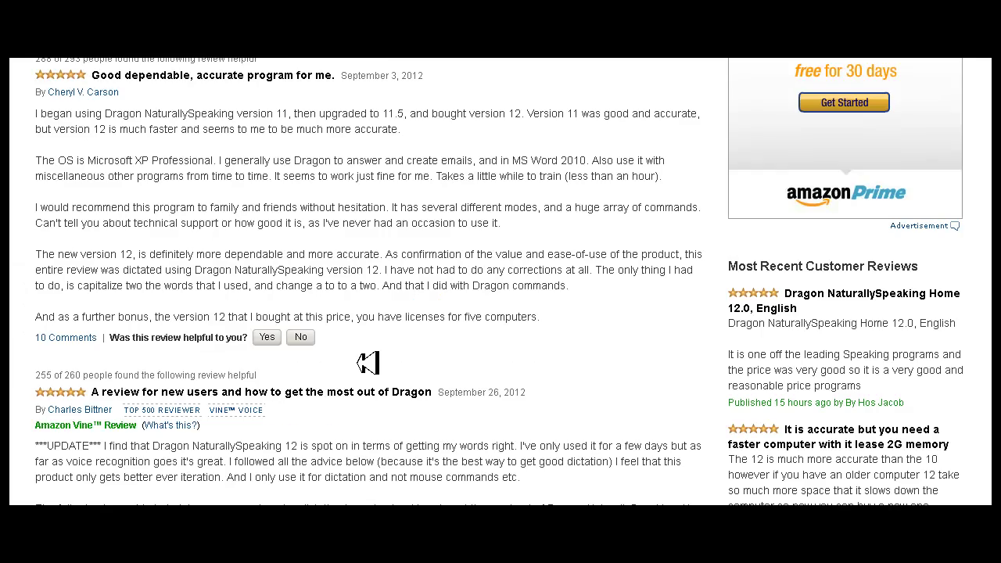
{"action": "scroll", "coordinate": [368, 362], "scroll_direction": "up", "scroll_amount": 7}
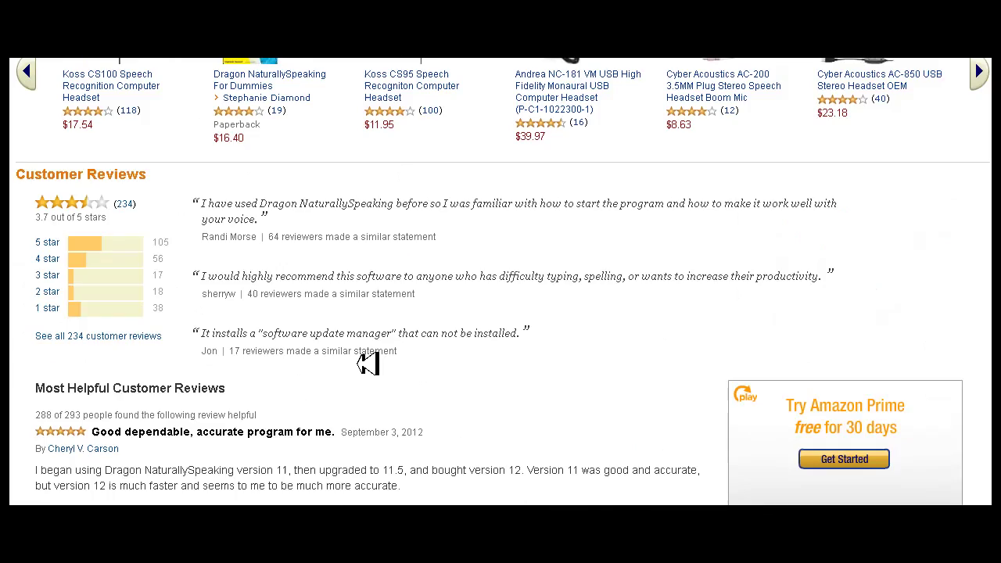
{"action": "scroll", "coordinate": [367, 364], "scroll_direction": "up", "scroll_amount": 6}
{"action": "scroll", "coordinate": [368, 362], "scroll_direction": "up", "scroll_amount": 6}
{"action": "scroll", "coordinate": [364, 365], "scroll_direction": "up", "scroll_amount": 10}
{"action": "scroll", "coordinate": [365, 365], "scroll_direction": "up", "scroll_amount": 10}
{"action": "scroll", "coordinate": [364, 365], "scroll_direction": "up", "scroll_amount": 4}
{"action": "scroll", "coordinate": [364, 365], "scroll_direction": "up", "scroll_amount": 5}
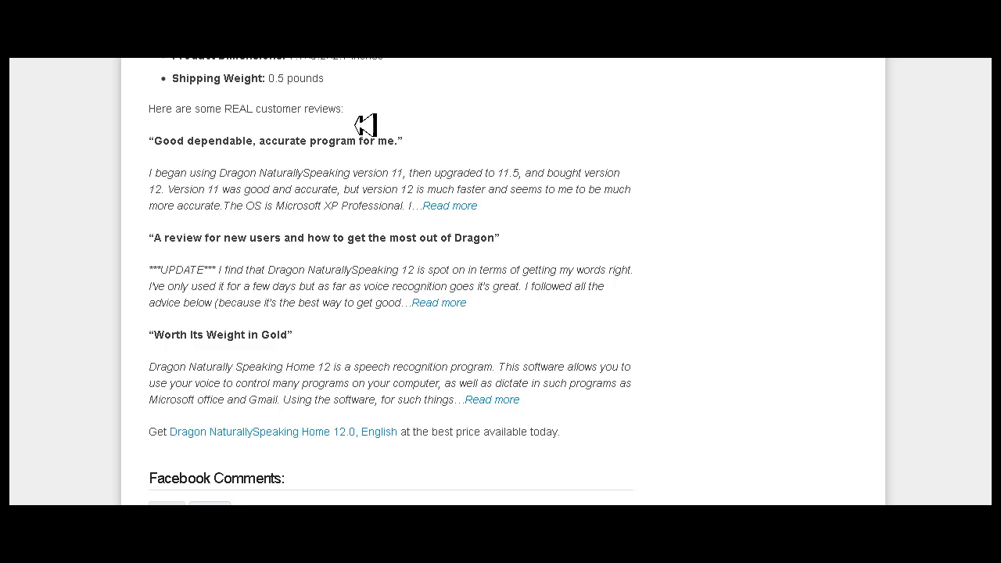
Scroll the Voice to Text Editor blog post back up to its top
{"action": "scroll", "coordinate": [328, 242], "scroll_direction": "up", "scroll_amount": 2}
{"action": "scroll", "coordinate": [328, 243], "scroll_direction": "up", "scroll_amount": 3}
{"action": "scroll", "coordinate": [328, 243], "scroll_direction": "up", "scroll_amount": 1}
{"action": "scroll", "coordinate": [328, 242], "scroll_direction": "up", "scroll_amount": 2}
{"action": "scroll", "coordinate": [328, 243], "scroll_direction": "up", "scroll_amount": 2}
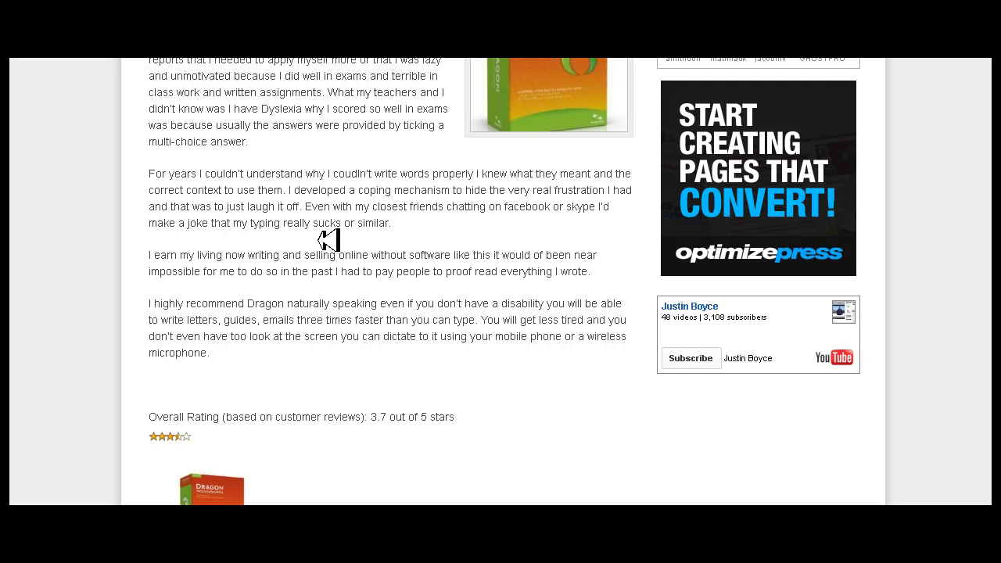
Scroll the Amazon Dragon listing to the 'What Other Items Do Customers Buy' list
{"action": "scroll", "coordinate": [319, 234], "scroll_direction": "up", "scroll_amount": 5}
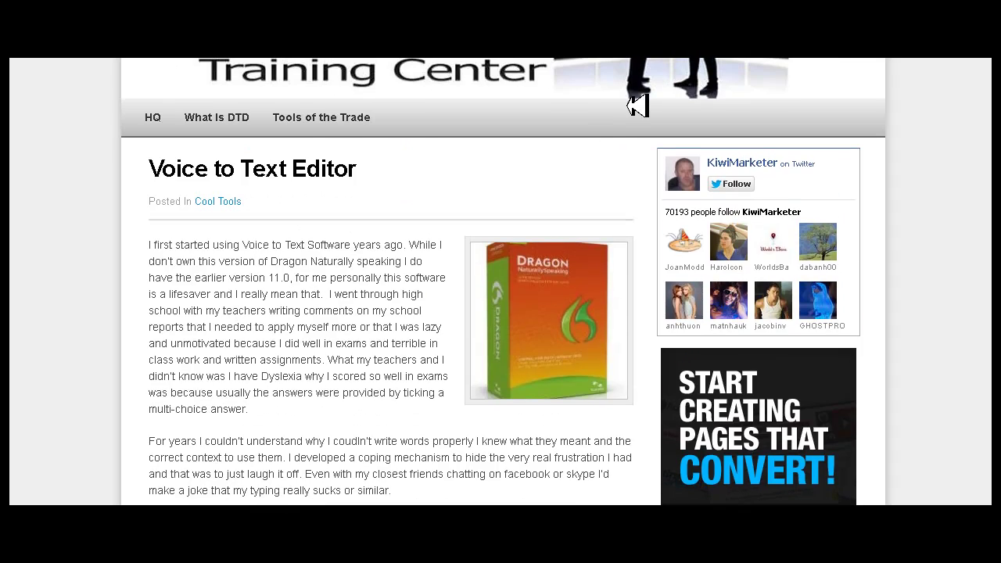
{"action": "scroll", "coordinate": [335, 353], "scroll_direction": "up", "scroll_amount": 1}
{"action": "scroll", "coordinate": [335, 353], "scroll_direction": "up", "scroll_amount": 3}
{"action": "scroll", "coordinate": [335, 353], "scroll_direction": "up", "scroll_amount": 3}
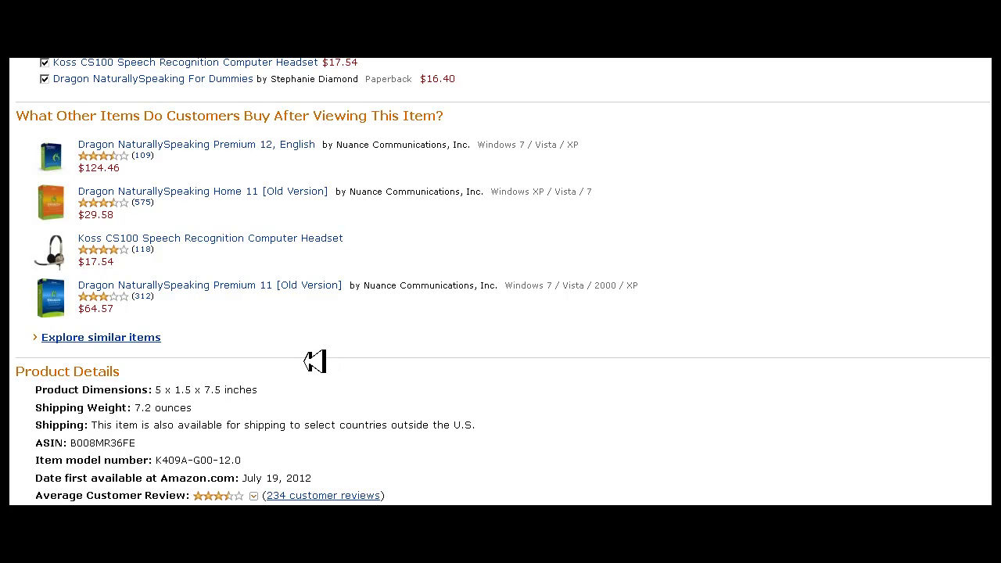
Scroll the Amazon Dragon listing up to its Product Features section
{"action": "scroll", "coordinate": [315, 361], "scroll_direction": "up", "scroll_amount": 1}
{"action": "scroll", "coordinate": [315, 360], "scroll_direction": "up", "scroll_amount": 2}
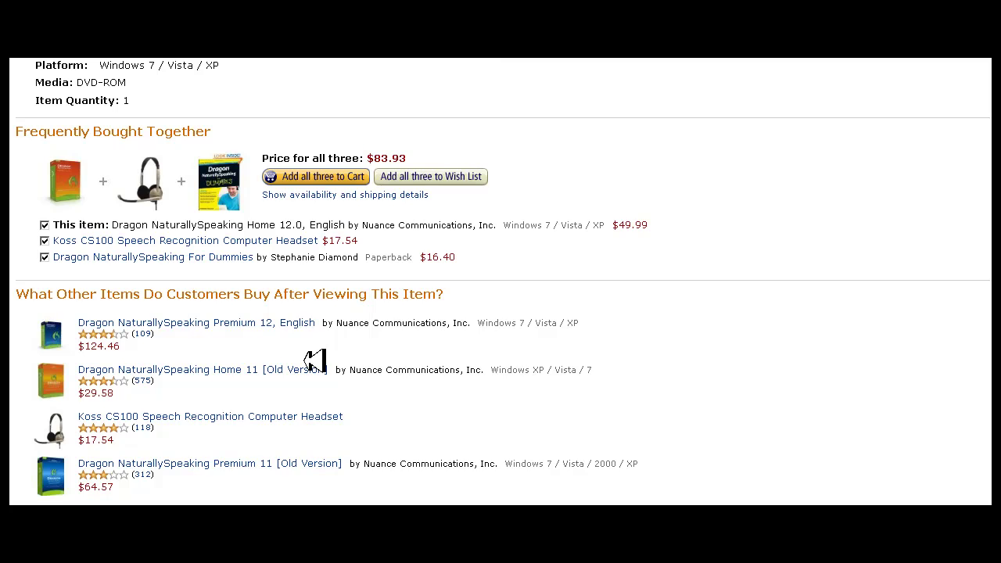
{"action": "scroll", "coordinate": [314, 360], "scroll_direction": "up", "scroll_amount": 1}
{"action": "scroll", "coordinate": [314, 358], "scroll_direction": "up", "scroll_amount": 2}
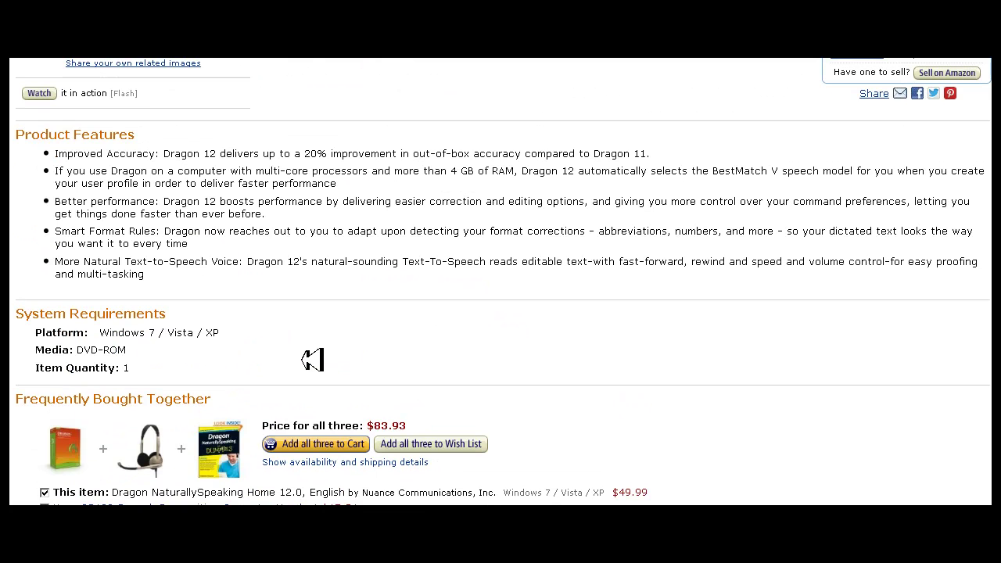
{"action": "scroll", "coordinate": [314, 358], "scroll_direction": "up", "scroll_amount": 1}
{"action": "scroll", "coordinate": [311, 358], "scroll_direction": "up", "scroll_amount": 2}
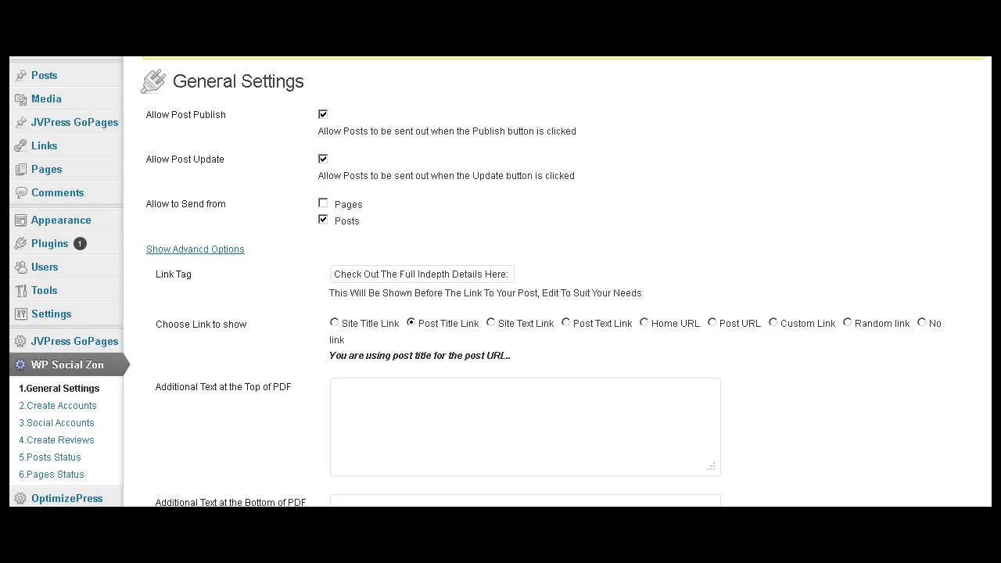
Scroll General Settings down through the link tag and PDF text options
{"action": "scroll", "coordinate": [984, 305], "scroll_direction": "down", "scroll_amount": 3}
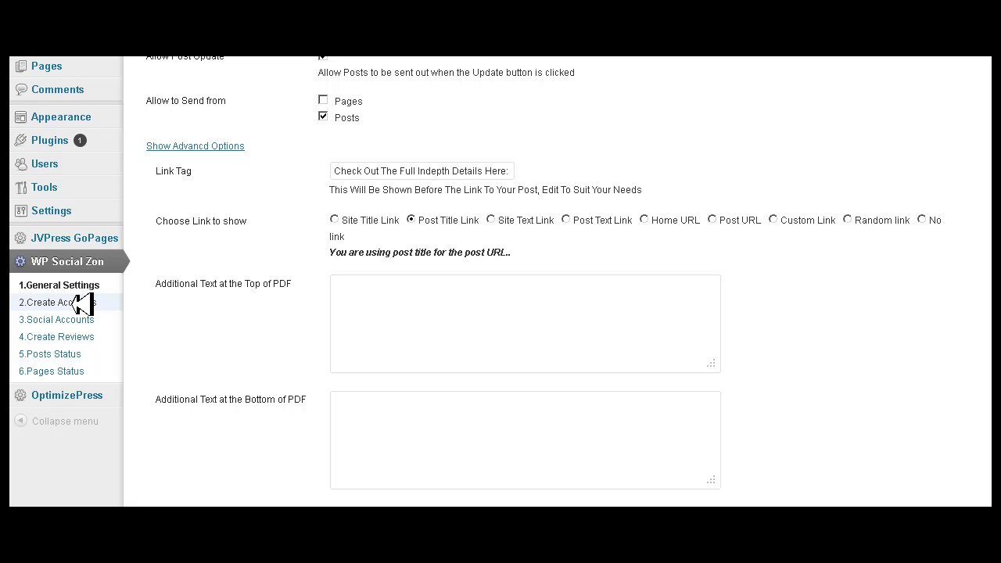
Open 2.Create Accounts to show the Scribd, Slide Share, Sendspace and Box API key fields
{"action": "left_click", "coordinate": [82, 302]}
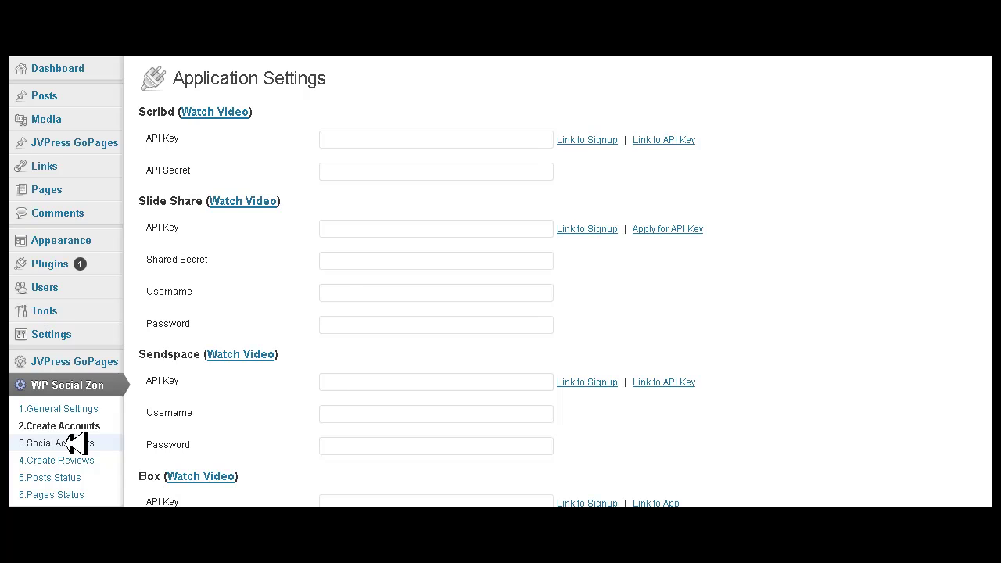
Open 3.Social Accounts and review its Twitter, Google Plus and Facebook settings
{"action": "left_click", "coordinate": [76, 443]}
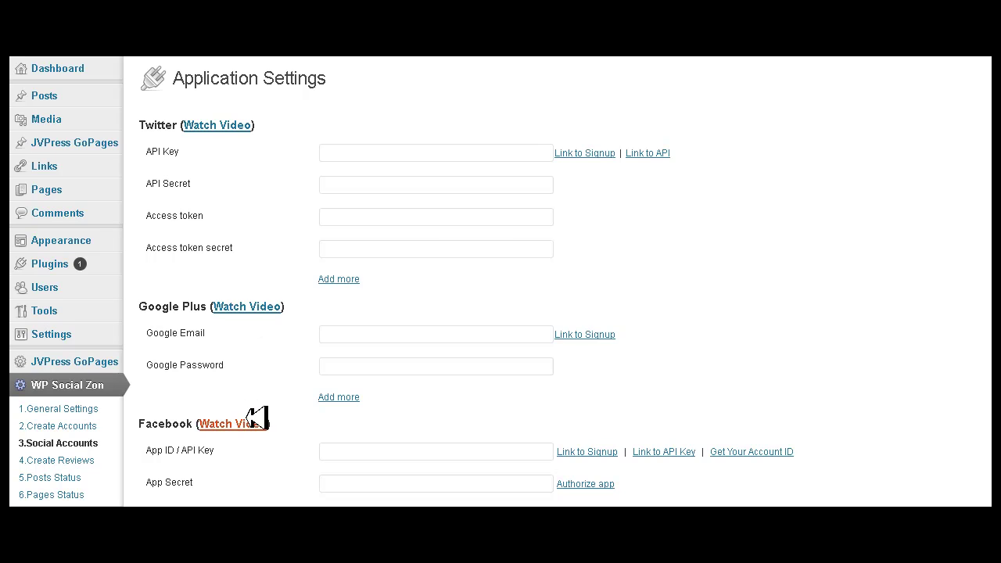
{"action": "scroll", "coordinate": [254, 420], "scroll_direction": "down", "scroll_amount": 3}
{"action": "scroll", "coordinate": [332, 274], "scroll_direction": "up", "scroll_amount": 2}
{"action": "scroll", "coordinate": [336, 266], "scroll_direction": "up", "scroll_amount": 1}
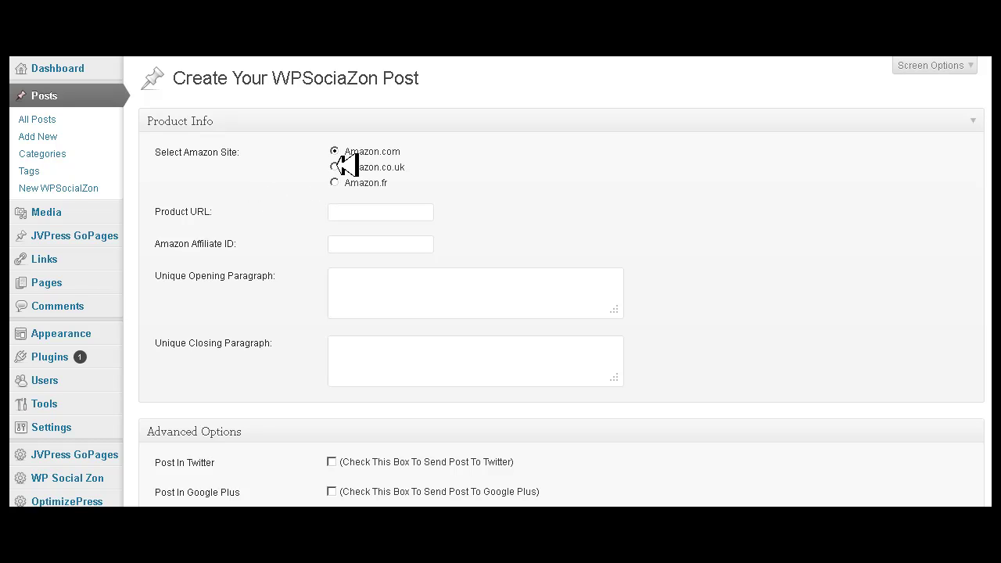
Copy the Dragon NaturallySpeaking 12 Amazon address into the post form's Product URL field
{"action": "left_click", "coordinate": [345, 210]}
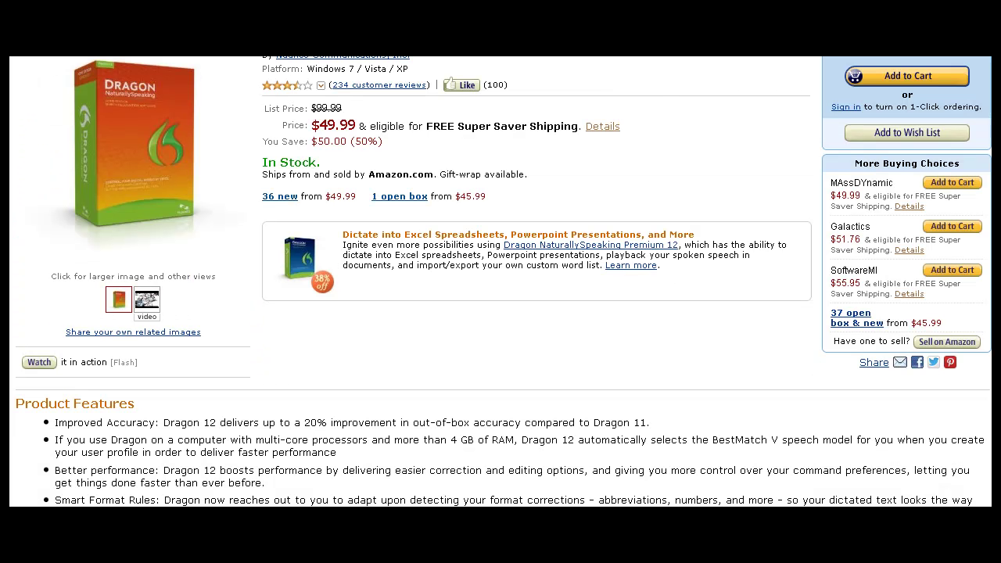
{"action": "right_click", "coordinate": [522, 47]}
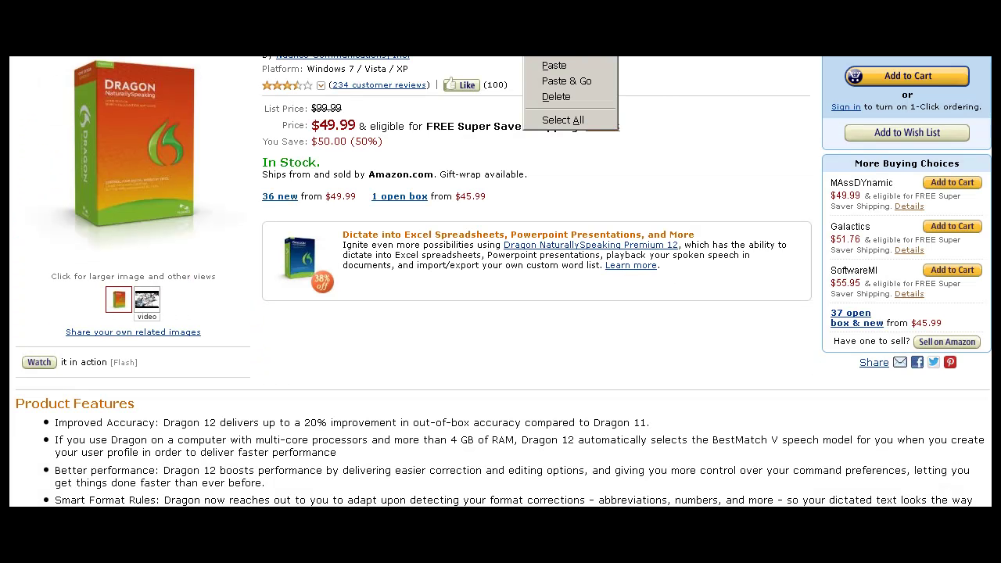
{"action": "left_click", "coordinate": [555, 49]}
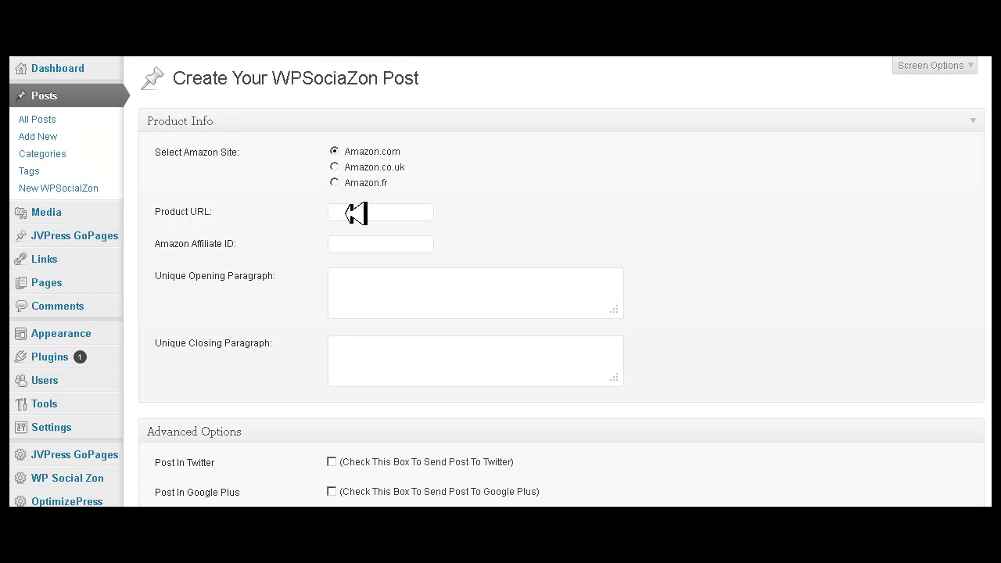
{"action": "left_click", "coordinate": [350, 212]}
{"action": "right_click", "coordinate": [344, 213]}
{"action": "left_click", "coordinate": [380, 294]}
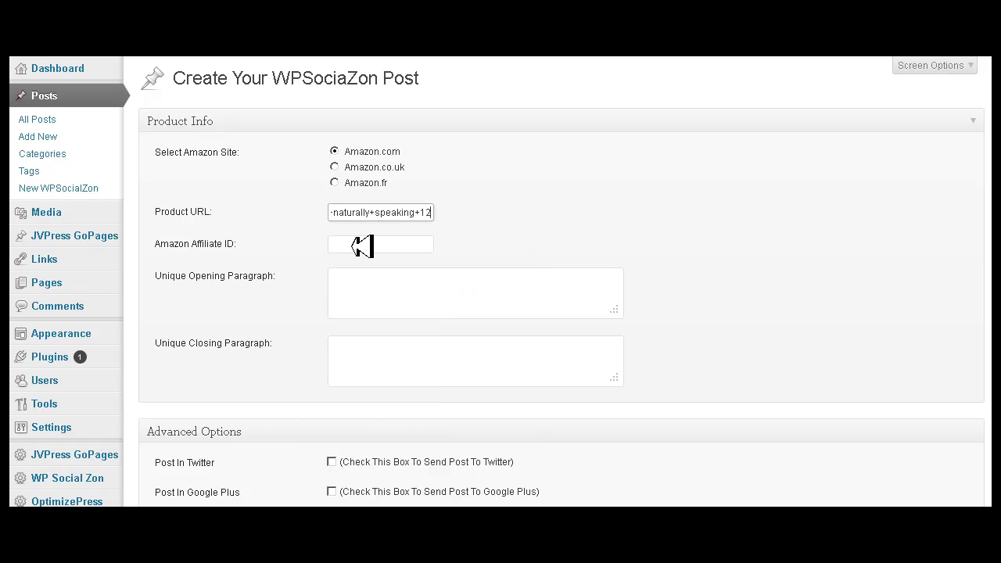
{"action": "scroll", "coordinate": [361, 246], "scroll_direction": "down", "scroll_amount": 2}
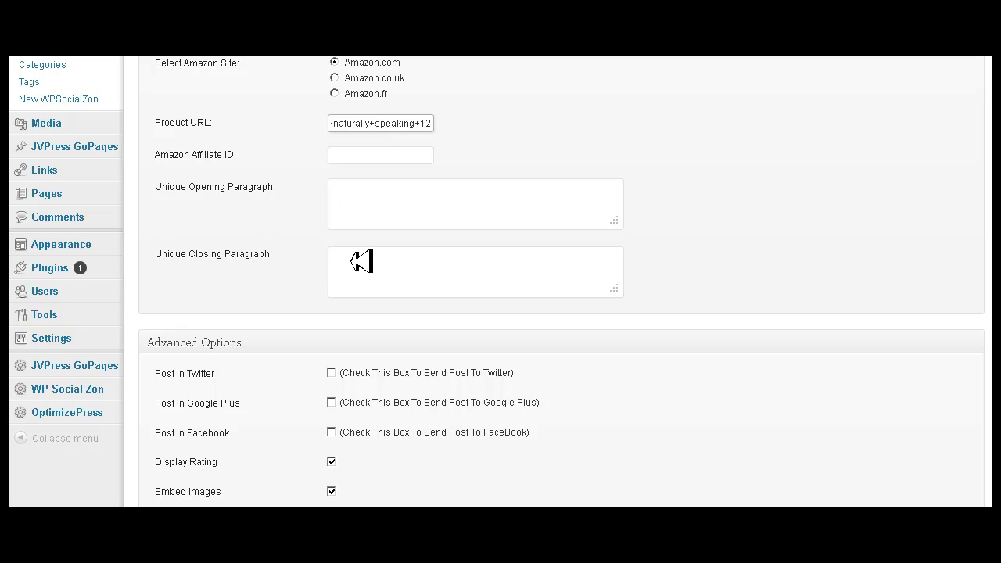
{"action": "scroll", "coordinate": [360, 261], "scroll_direction": "up", "scroll_amount": 2}
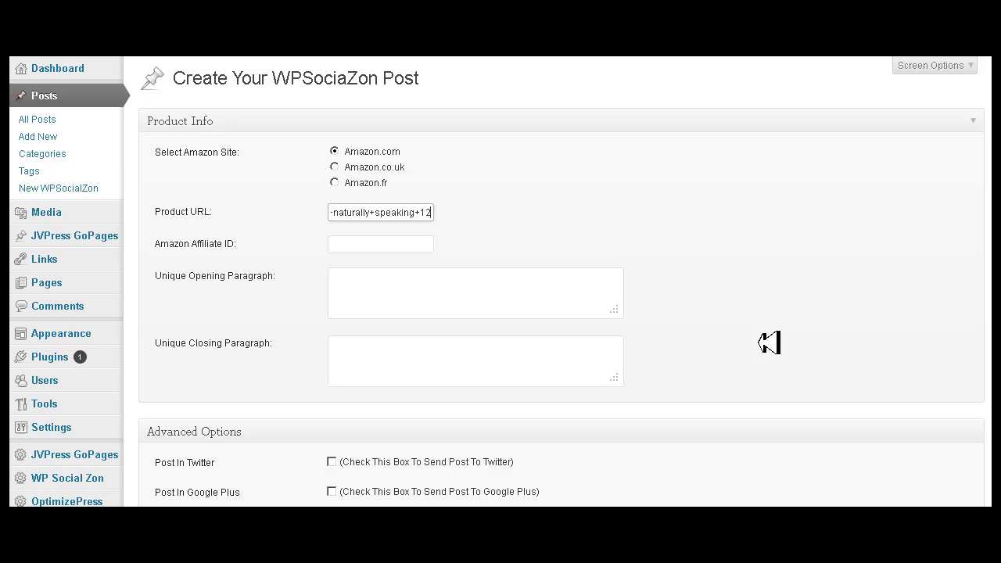
Tick Embed Images and change When to post from Immediately to Delay
{"action": "scroll", "coordinate": [720, 320], "scroll_direction": "down", "scroll_amount": 3}
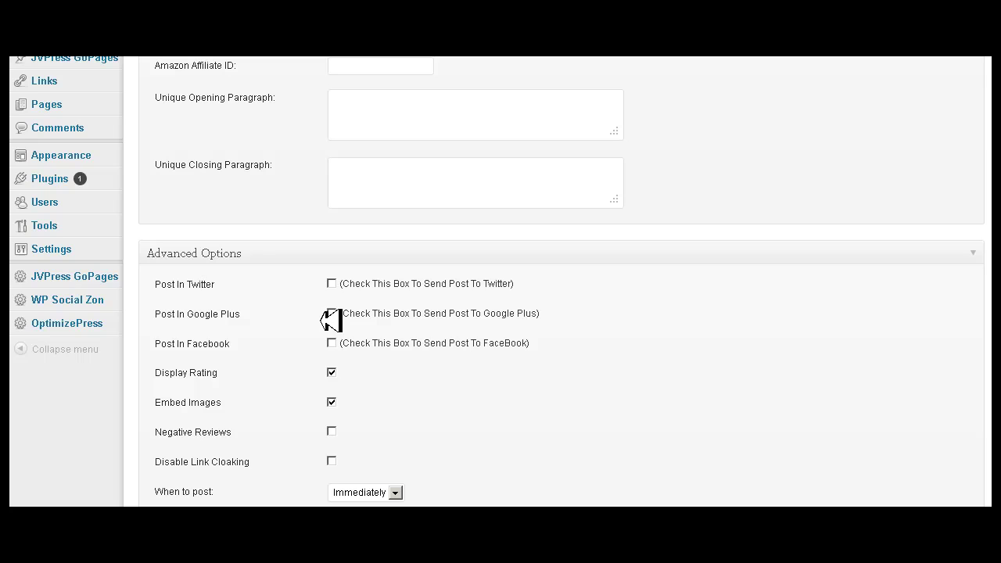
{"action": "scroll", "coordinate": [332, 312], "scroll_direction": "down", "scroll_amount": 3}
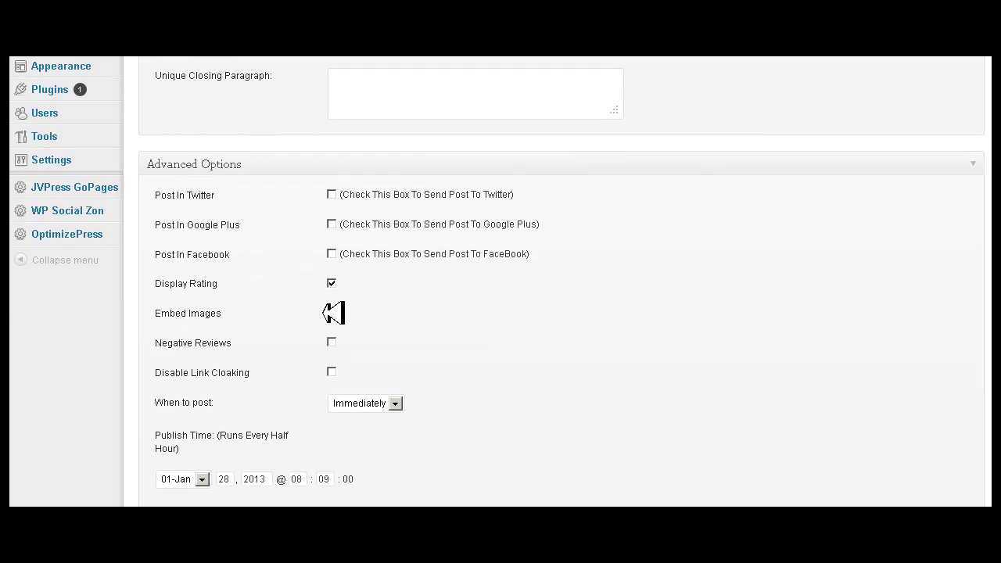
{"action": "left_click", "coordinate": [332, 312]}
{"action": "scroll", "coordinate": [331, 313], "scroll_direction": "down", "scroll_amount": 2}
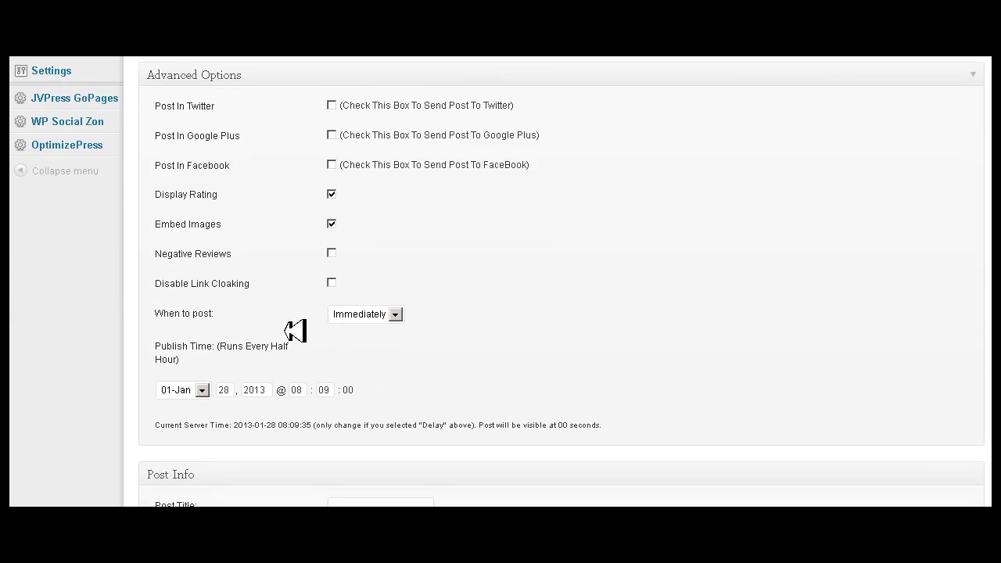
{"action": "scroll", "coordinate": [321, 337], "scroll_direction": "down", "scroll_amount": 1}
{"action": "scroll", "coordinate": [322, 335], "scroll_direction": "down", "scroll_amount": 2}
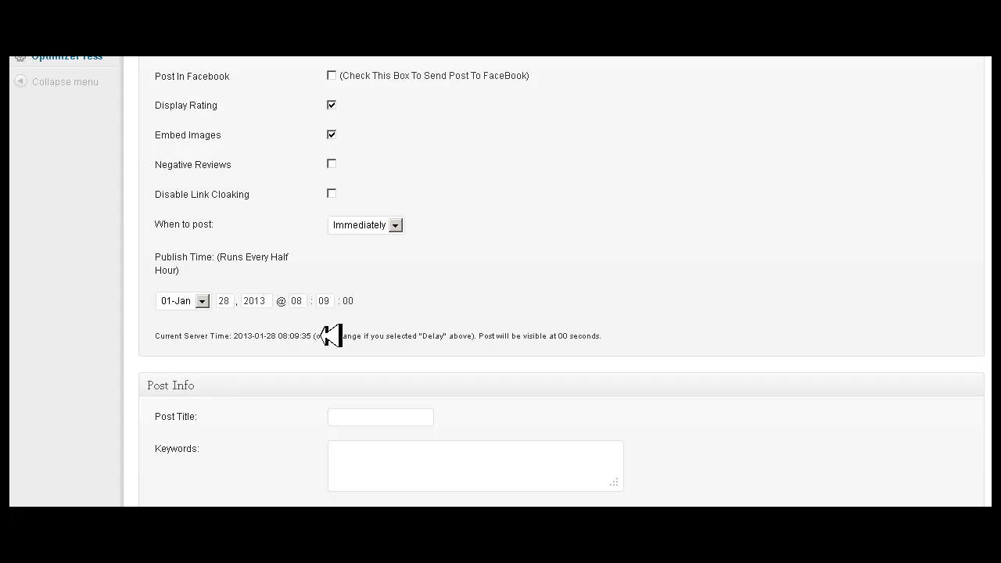
{"action": "left_click", "coordinate": [397, 225]}
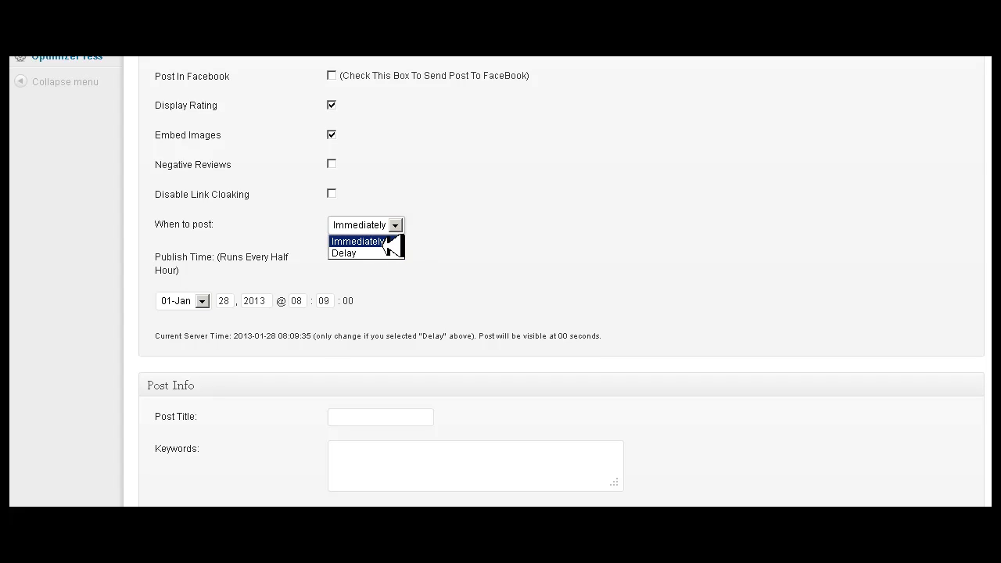
{"action": "left_click", "coordinate": [348, 252]}
{"action": "scroll", "coordinate": [353, 317], "scroll_direction": "down", "scroll_amount": 4}
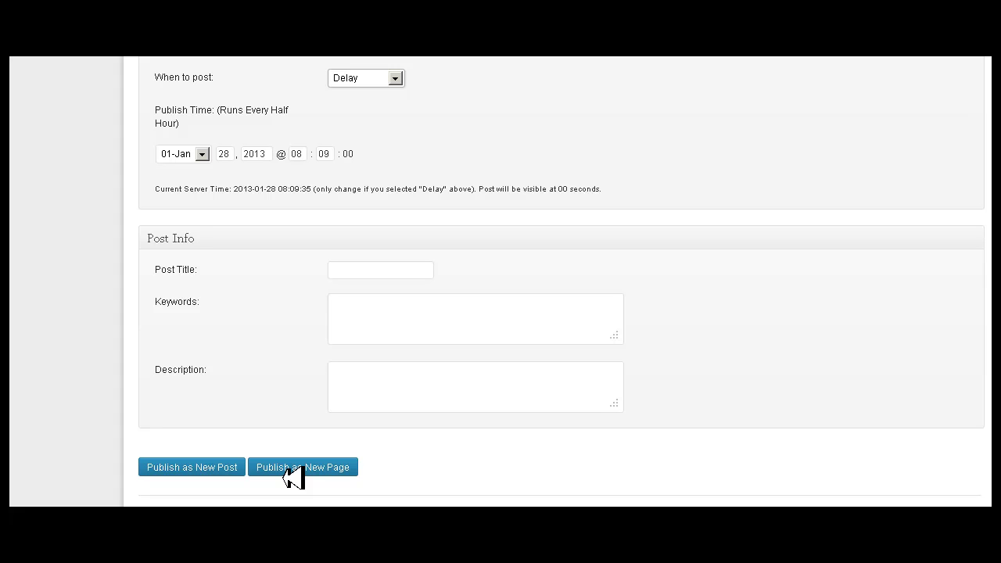
Scroll back up the WPSociaZon post form
{"action": "scroll", "coordinate": [290, 469], "scroll_direction": "up", "scroll_amount": 2}
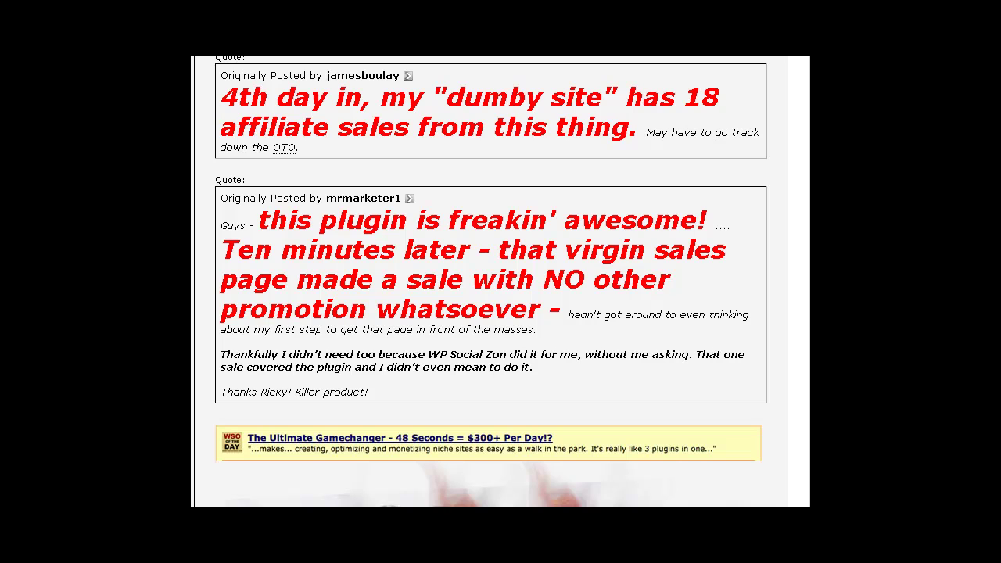
{"action": "scroll", "coordinate": [491, 282], "scroll_direction": "down", "scroll_amount": 1}
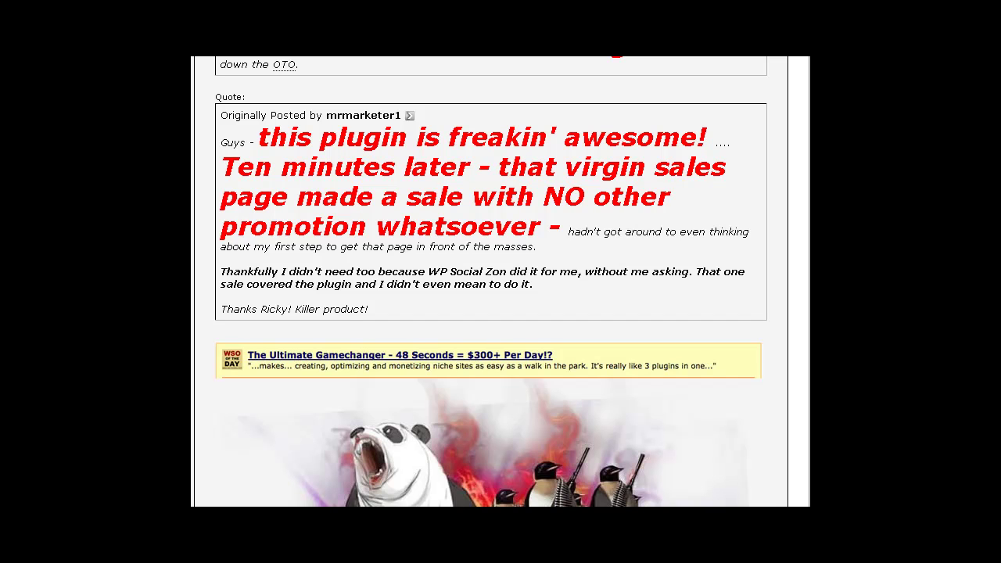
{"action": "scroll", "coordinate": [491, 282], "scroll_direction": "down", "scroll_amount": 2}
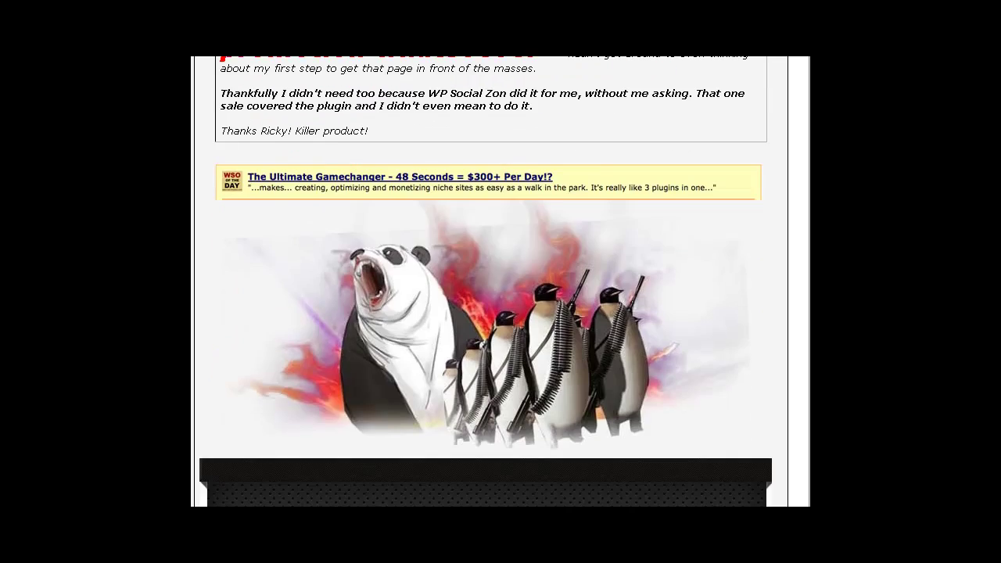
{"action": "scroll", "coordinate": [491, 281], "scroll_direction": "up", "scroll_amount": 1}
{"action": "scroll", "coordinate": [491, 282], "scroll_direction": "up", "scroll_amount": 1}
{"action": "scroll", "coordinate": [491, 281], "scroll_direction": "up", "scroll_amount": 2}
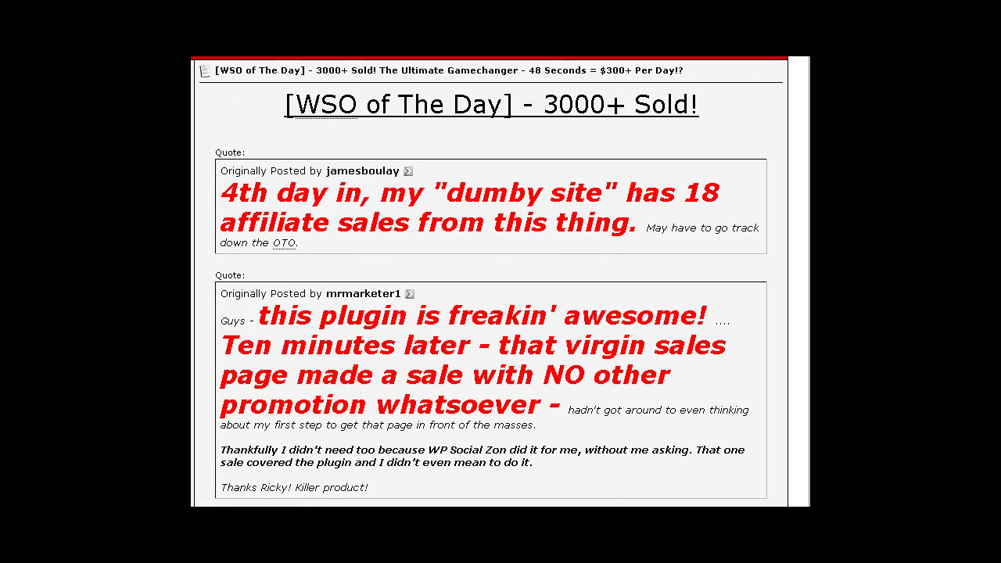
{"action": "scroll", "coordinate": [491, 282], "scroll_direction": "down", "scroll_amount": 3}
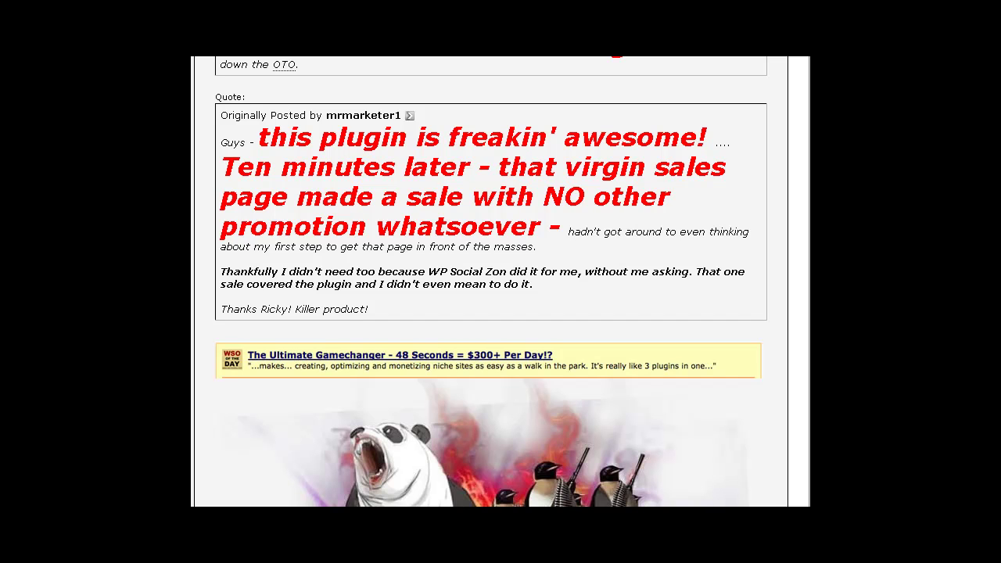
{"action": "scroll", "coordinate": [346, 173], "scroll_direction": "up", "scroll_amount": 2}
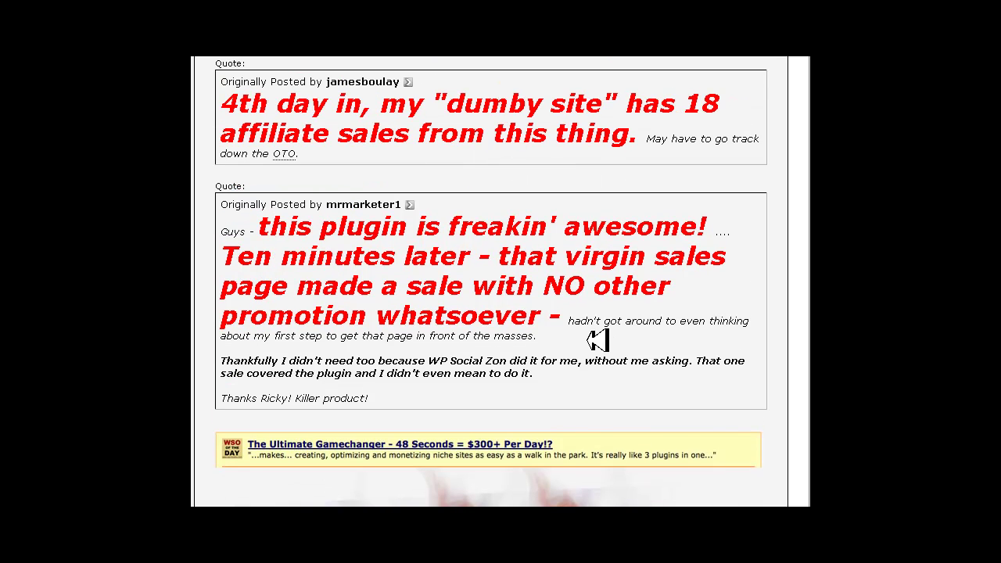
{"action": "scroll", "coordinate": [595, 337], "scroll_direction": "down", "scroll_amount": 1}
{"action": "scroll", "coordinate": [490, 234], "scroll_direction": "down", "scroll_amount": 2}
{"action": "scroll", "coordinate": [489, 237], "scroll_direction": "down", "scroll_amount": 4}
{"action": "scroll", "coordinate": [490, 237], "scroll_direction": "down", "scroll_amount": 4}
{"action": "scroll", "coordinate": [489, 239], "scroll_direction": "up", "scroll_amount": 4}
{"action": "scroll", "coordinate": [490, 238], "scroll_direction": "up", "scroll_amount": 2}
{"action": "scroll", "coordinate": [488, 226], "scroll_direction": "up", "scroll_amount": 4}
{"action": "scroll", "coordinate": [301, 141], "scroll_direction": "down", "scroll_amount": 3}
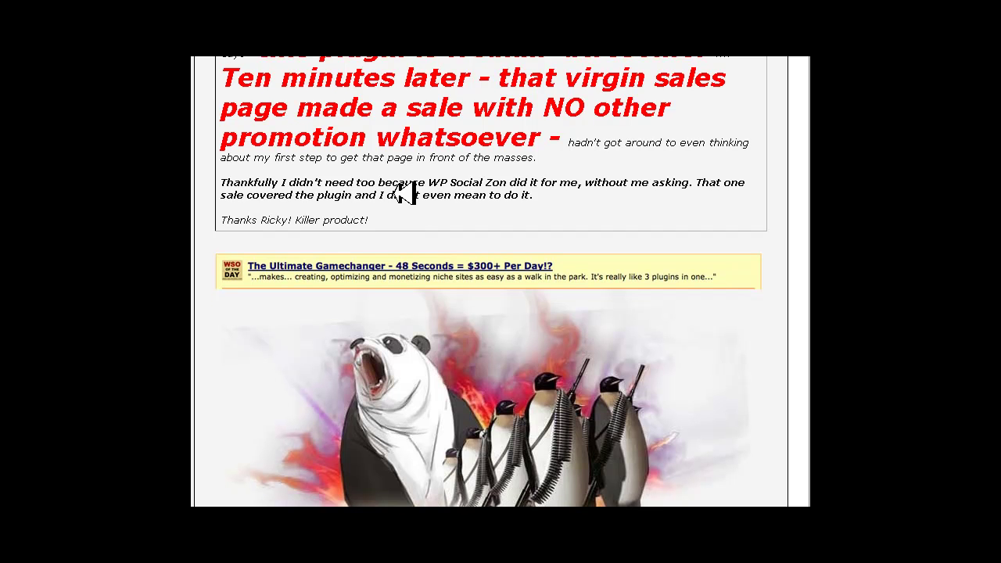
{"action": "scroll", "coordinate": [454, 188], "scroll_direction": "down", "scroll_amount": 2}
{"action": "scroll", "coordinate": [454, 186], "scroll_direction": "down", "scroll_amount": 1}
{"action": "scroll", "coordinate": [451, 187], "scroll_direction": "up", "scroll_amount": 1}
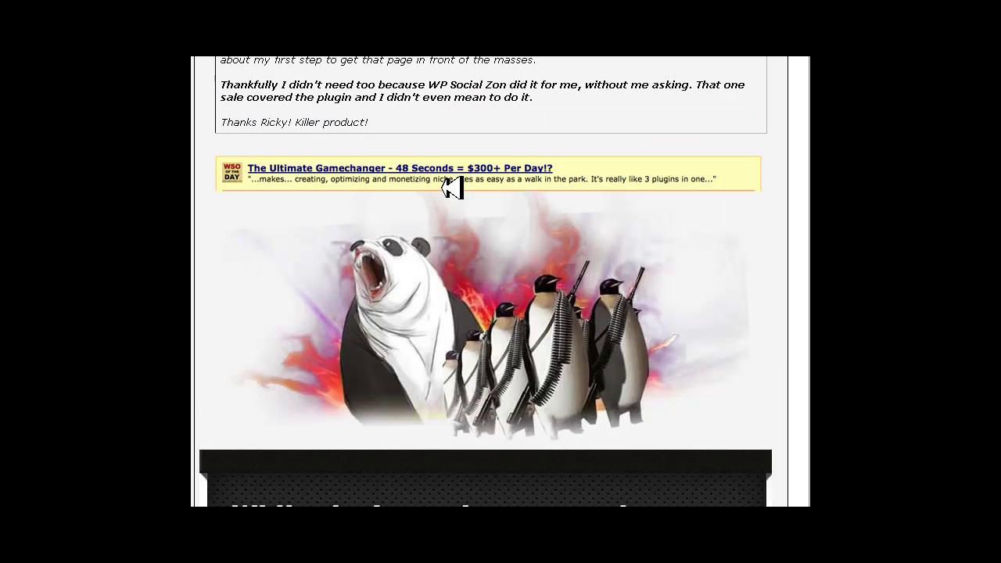
{"action": "scroll", "coordinate": [449, 186], "scroll_direction": "up", "scroll_amount": 3}
{"action": "scroll", "coordinate": [479, 219], "scroll_direction": "up", "scroll_amount": 1}
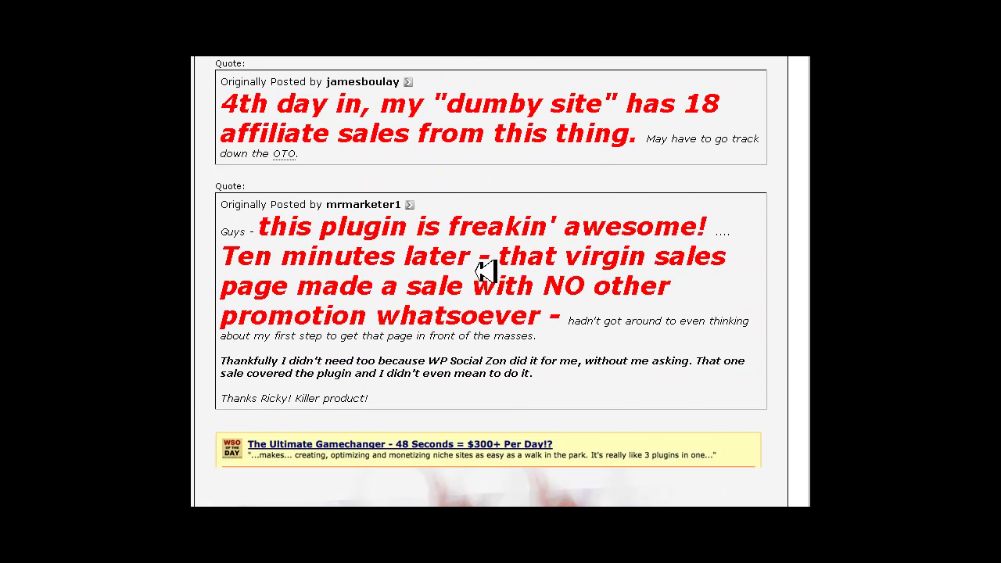
{"action": "scroll", "coordinate": [493, 305], "scroll_direction": "down", "scroll_amount": 1}
{"action": "scroll", "coordinate": [491, 301], "scroll_direction": "down", "scroll_amount": 4}
{"action": "scroll", "coordinate": [491, 301], "scroll_direction": "down", "scroll_amount": 1}
{"action": "scroll", "coordinate": [491, 302], "scroll_direction": "down", "scroll_amount": 2}
{"action": "scroll", "coordinate": [491, 301], "scroll_direction": "down", "scroll_amount": 1}
{"action": "scroll", "coordinate": [491, 301], "scroll_direction": "down", "scroll_amount": 2}
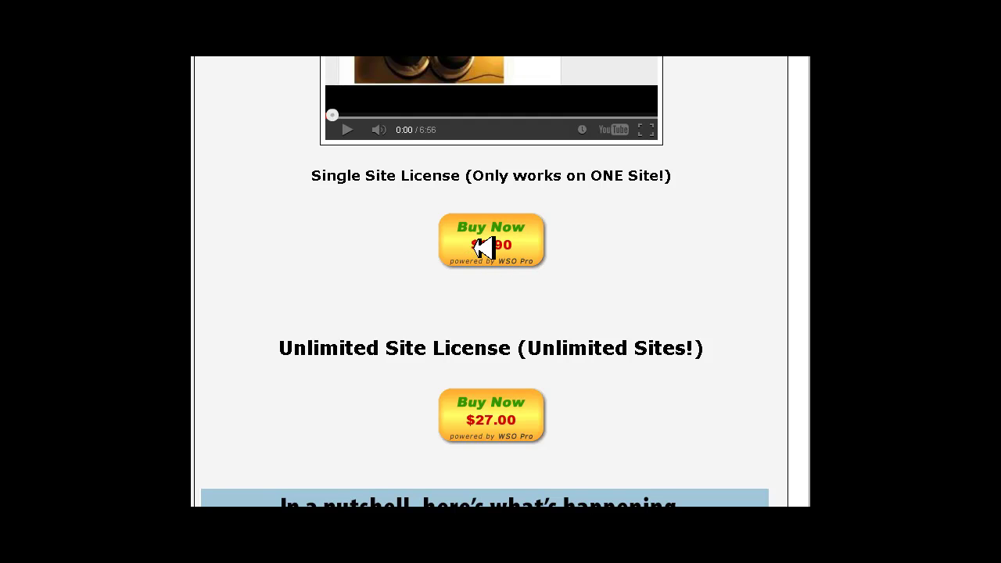
{"action": "scroll", "coordinate": [510, 454], "scroll_direction": "down", "scroll_amount": 2}
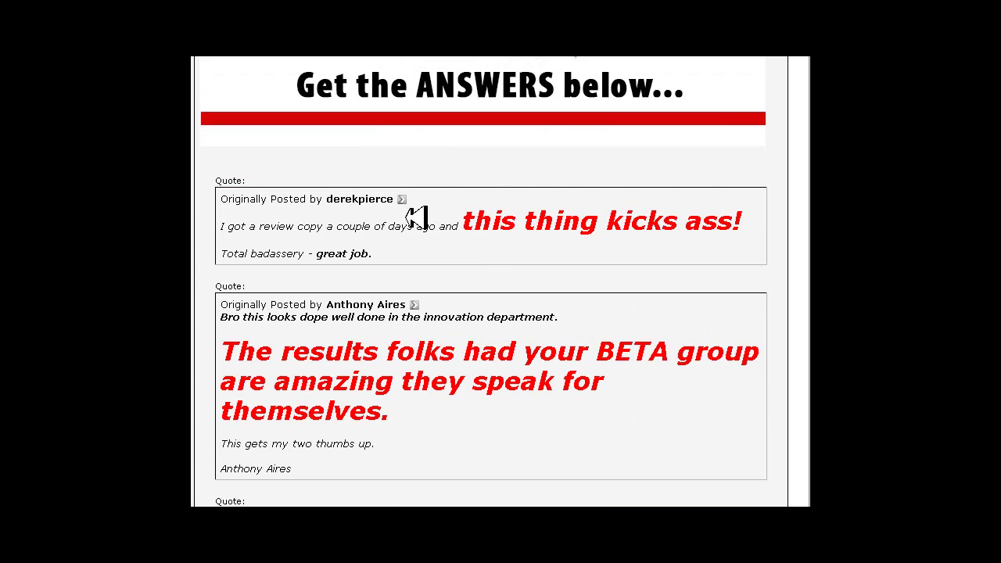
{"action": "scroll", "coordinate": [557, 310], "scroll_direction": "down", "scroll_amount": 2}
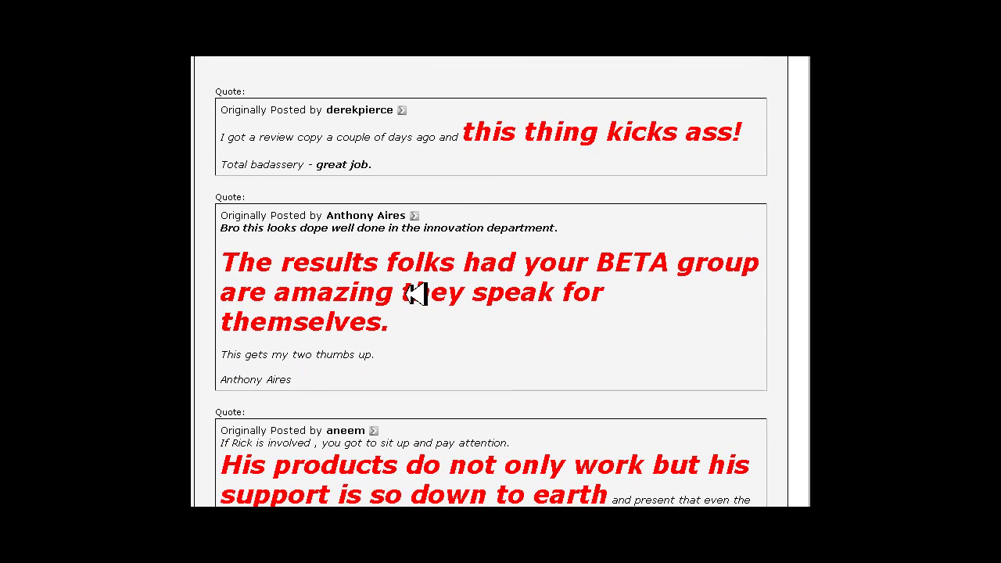
{"action": "scroll", "coordinate": [415, 293], "scroll_direction": "down", "scroll_amount": 5}
{"action": "scroll", "coordinate": [414, 293], "scroll_direction": "down", "scroll_amount": 2}
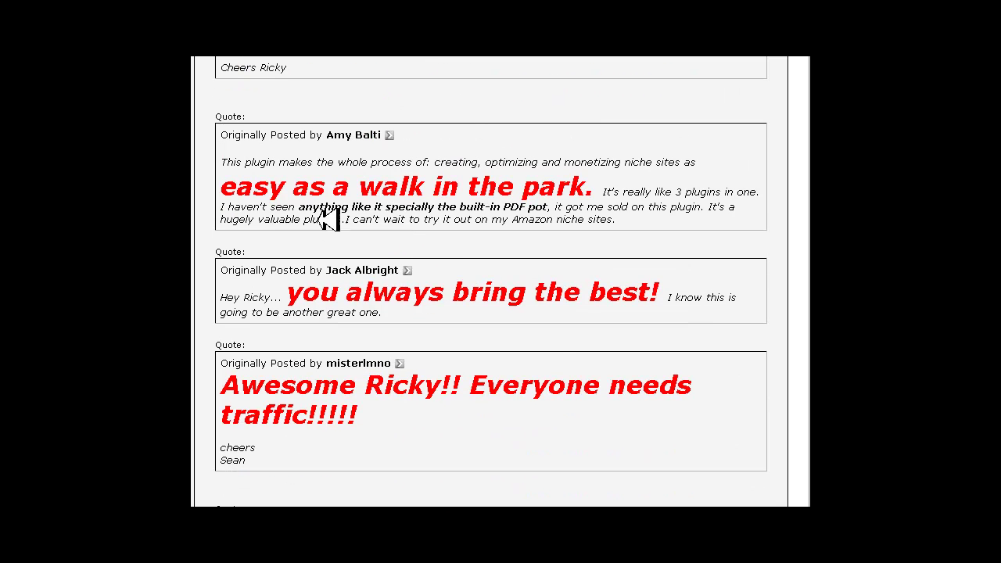
{"action": "scroll", "coordinate": [547, 290], "scroll_direction": "down", "scroll_amount": 2}
{"action": "scroll", "coordinate": [516, 321], "scroll_direction": "down", "scroll_amount": 2}
{"action": "scroll", "coordinate": [469, 297], "scroll_direction": "down", "scroll_amount": 2}
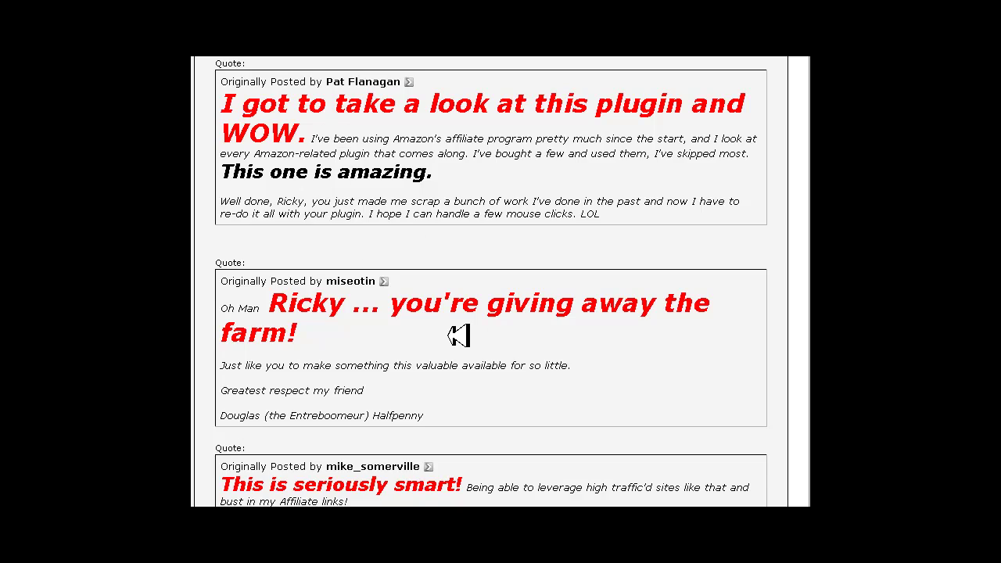
{"action": "scroll", "coordinate": [458, 335], "scroll_direction": "down", "scroll_amount": 3}
{"action": "scroll", "coordinate": [447, 320], "scroll_direction": "down", "scroll_amount": 1}
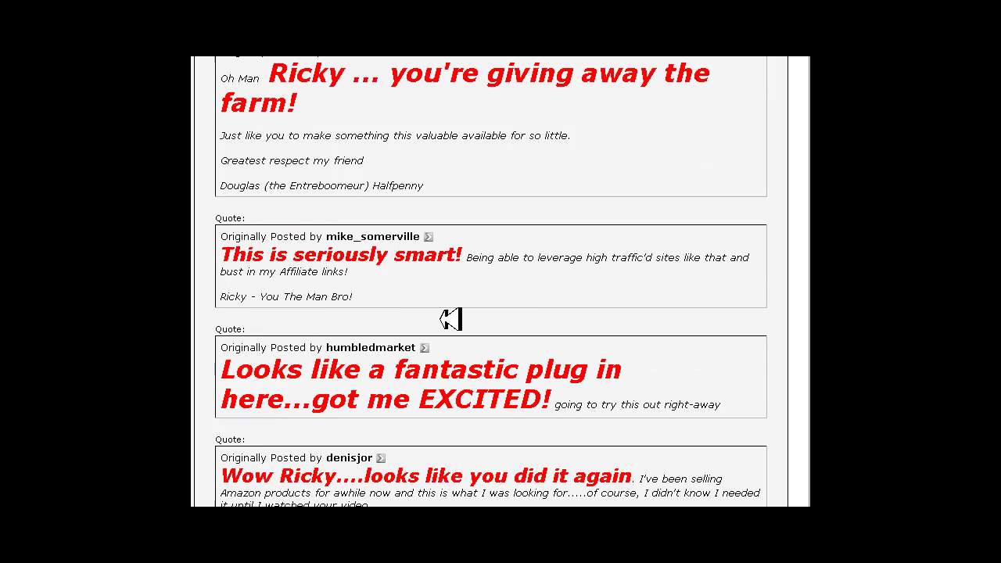
{"action": "scroll", "coordinate": [436, 335], "scroll_direction": "down", "scroll_amount": 2}
{"action": "scroll", "coordinate": [440, 336], "scroll_direction": "down", "scroll_amount": 4}
{"action": "scroll", "coordinate": [437, 335], "scroll_direction": "down", "scroll_amount": 6}
{"action": "scroll", "coordinate": [436, 334], "scroll_direction": "down", "scroll_amount": 4}
{"action": "scroll", "coordinate": [438, 336], "scroll_direction": "down", "scroll_amount": 4}
{"action": "scroll", "coordinate": [438, 335], "scroll_direction": "down", "scroll_amount": 5}
{"action": "scroll", "coordinate": [441, 324], "scroll_direction": "up", "scroll_amount": 4}
{"action": "scroll", "coordinate": [442, 319], "scroll_direction": "up", "scroll_amount": 4}
{"action": "scroll", "coordinate": [393, 336], "scroll_direction": "down", "scroll_amount": 4}
{"action": "scroll", "coordinate": [415, 63], "scroll_direction": "up", "scroll_amount": 1}
{"action": "scroll", "coordinate": [453, 410], "scroll_direction": "down", "scroll_amount": 5}
{"action": "scroll", "coordinate": [450, 409], "scroll_direction": "down", "scroll_amount": 2}
{"action": "scroll", "coordinate": [444, 408], "scroll_direction": "down", "scroll_amount": 3}
{"action": "scroll", "coordinate": [443, 409], "scroll_direction": "down", "scroll_amount": 2}
{"action": "scroll", "coordinate": [444, 409], "scroll_direction": "down", "scroll_amount": 1}
{"action": "scroll", "coordinate": [315, 364], "scroll_direction": "down", "scroll_amount": 1}
{"action": "scroll", "coordinate": [313, 363], "scroll_direction": "down", "scroll_amount": 2}
{"action": "scroll", "coordinate": [283, 286], "scroll_direction": "down", "scroll_amount": 2}
{"action": "scroll", "coordinate": [291, 329], "scroll_direction": "down", "scroll_amount": 3}
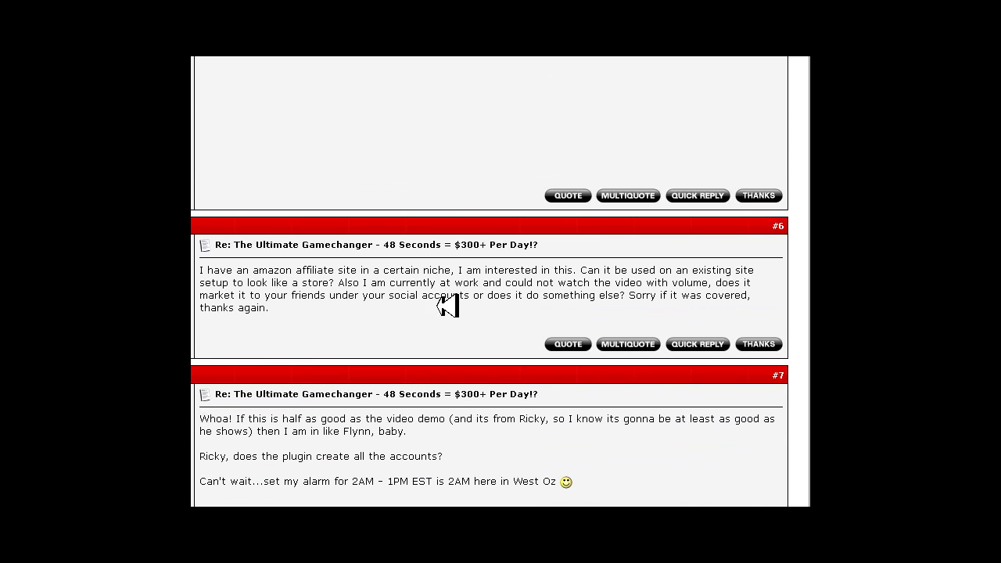
{"action": "scroll", "coordinate": [469, 328], "scroll_direction": "down", "scroll_amount": 2}
{"action": "scroll", "coordinate": [360, 348], "scroll_direction": "down", "scroll_amount": 1}
{"action": "scroll", "coordinate": [308, 326], "scroll_direction": "down", "scroll_amount": 2}
{"action": "scroll", "coordinate": [308, 326], "scroll_direction": "down", "scroll_amount": 1}
{"action": "scroll", "coordinate": [308, 327], "scroll_direction": "down", "scroll_amount": 1}
{"action": "scroll", "coordinate": [308, 326], "scroll_direction": "down", "scroll_amount": 2}
{"action": "scroll", "coordinate": [308, 326], "scroll_direction": "down", "scroll_amount": 2}
{"action": "scroll", "coordinate": [308, 326], "scroll_direction": "down", "scroll_amount": 1}
{"action": "scroll", "coordinate": [308, 326], "scroll_direction": "down", "scroll_amount": 2}
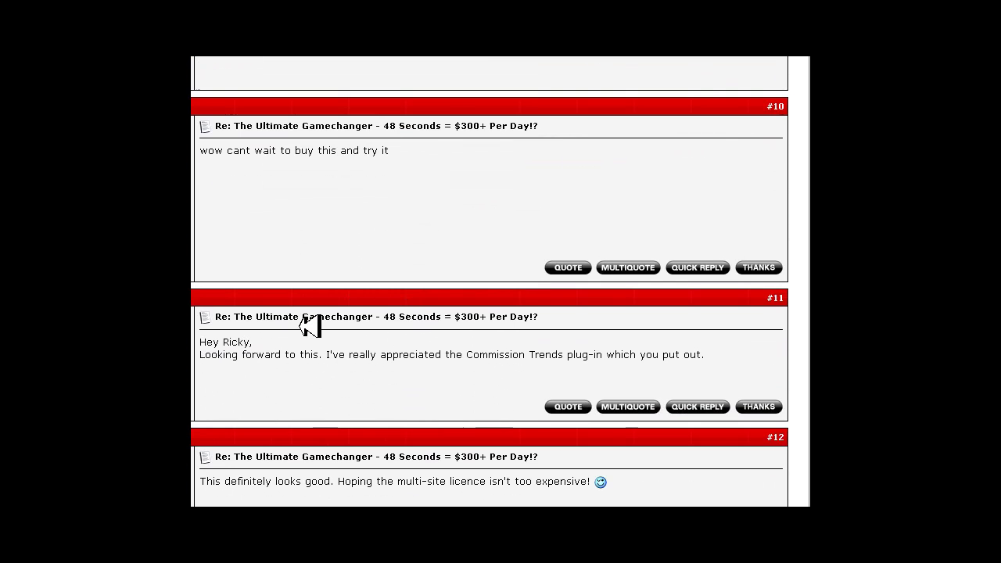
{"action": "scroll", "coordinate": [308, 326], "scroll_direction": "down", "scroll_amount": 1}
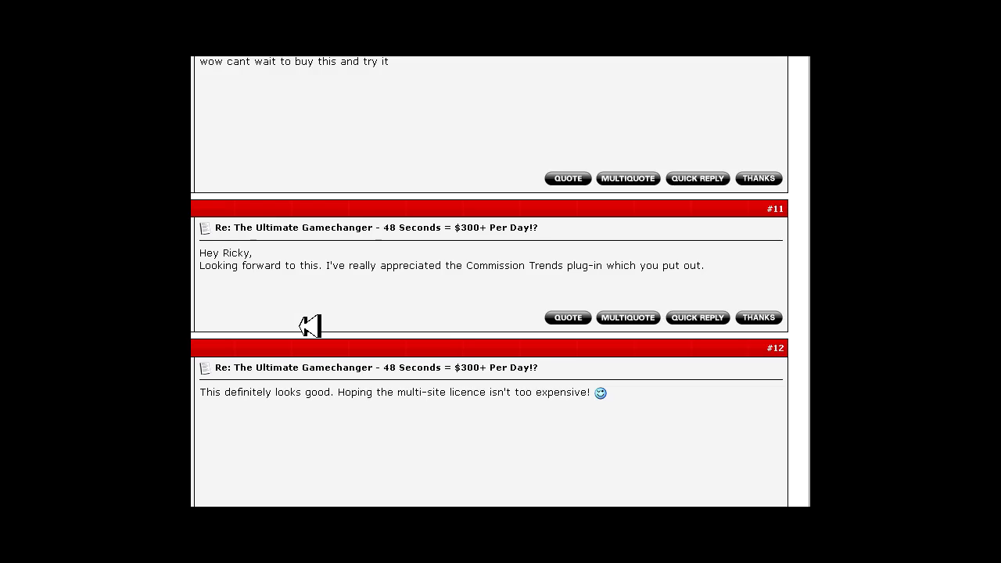
{"action": "scroll", "coordinate": [308, 326], "scroll_direction": "down", "scroll_amount": 1}
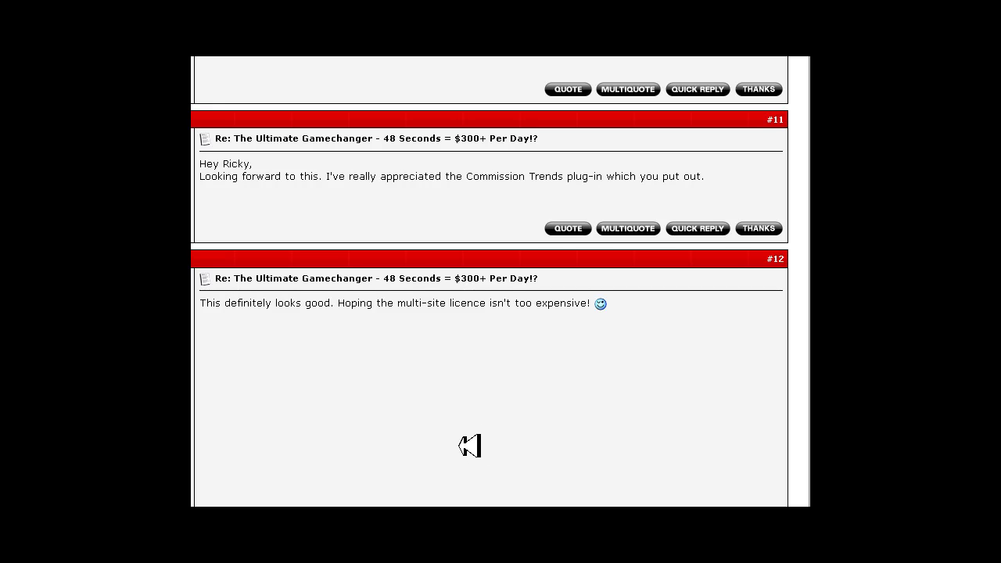
{"action": "scroll", "coordinate": [470, 446], "scroll_direction": "down", "scroll_amount": 1}
{"action": "scroll", "coordinate": [469, 446], "scroll_direction": "down", "scroll_amount": 2}
{"action": "scroll", "coordinate": [469, 446], "scroll_direction": "down", "scroll_amount": 2}
{"action": "scroll", "coordinate": [468, 445], "scroll_direction": "down", "scroll_amount": 3}
{"action": "scroll", "coordinate": [468, 444], "scroll_direction": "down", "scroll_amount": 2}
{"action": "scroll", "coordinate": [468, 445], "scroll_direction": "down", "scroll_amount": 2}
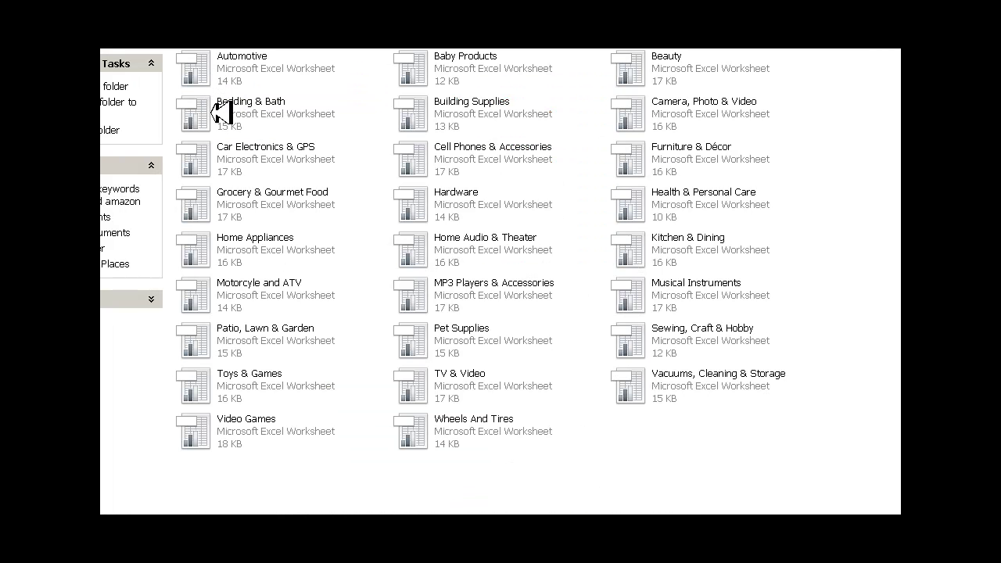
{"action": "mouse_move", "coordinate": [247, 212]}
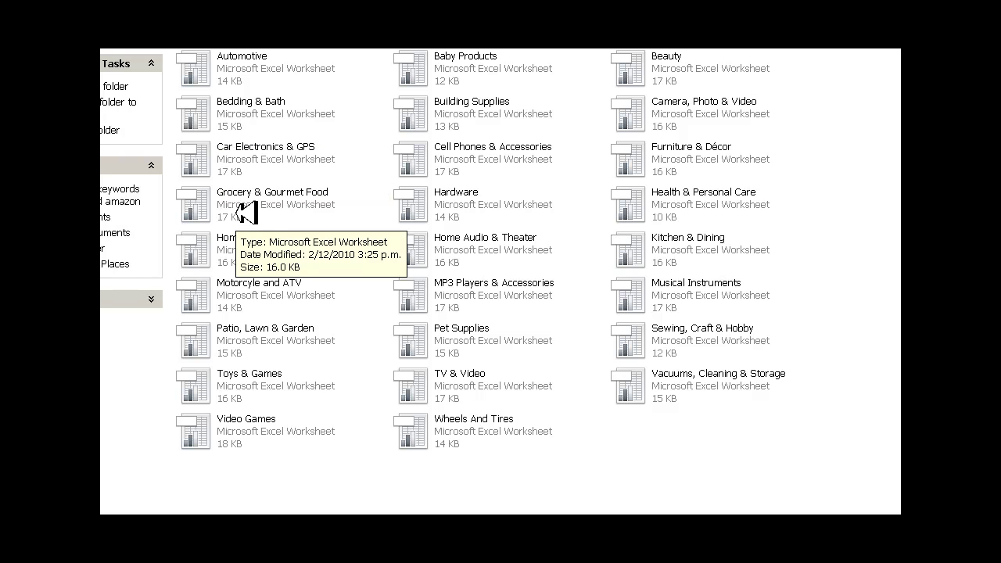
Open the Automotive commission worksheet in OpenOffice from the file browser
{"action": "left_click", "coordinate": [215, 75]}
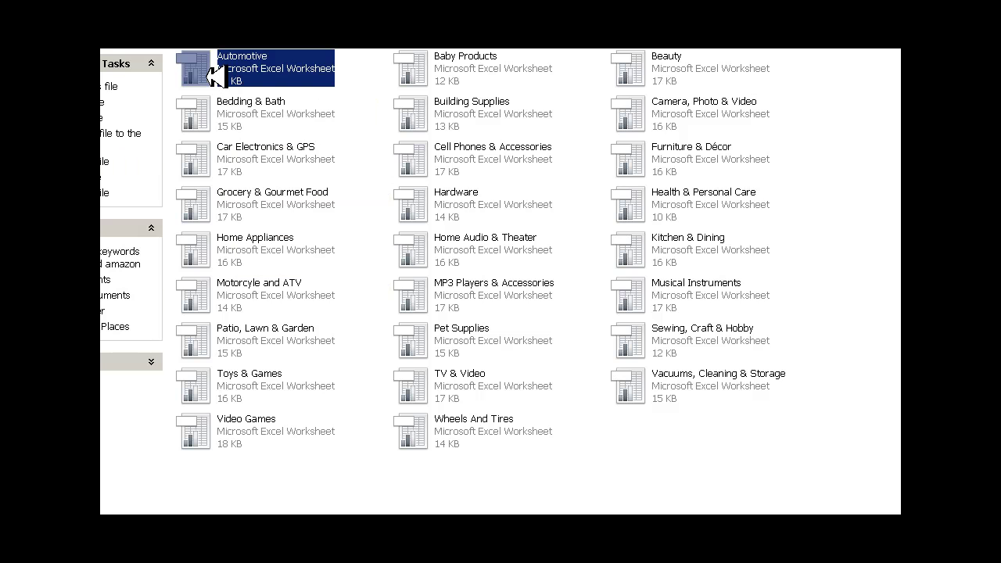
{"action": "double_click", "coordinate": [215, 76]}
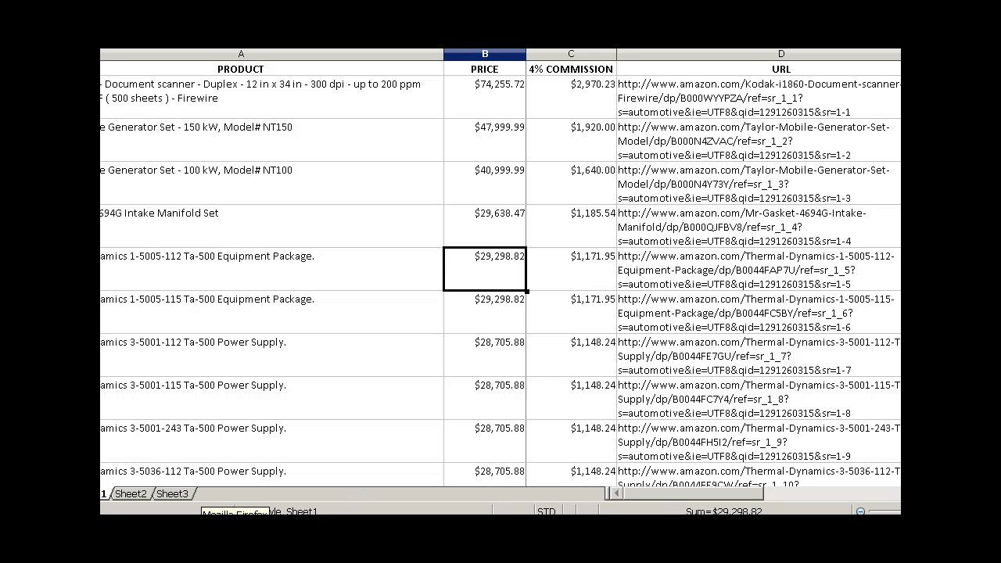
Review the Automotive sheet's prices and 4% commissions, then return to the worksheets folder
{"action": "left_click", "coordinate": [646, 513]}
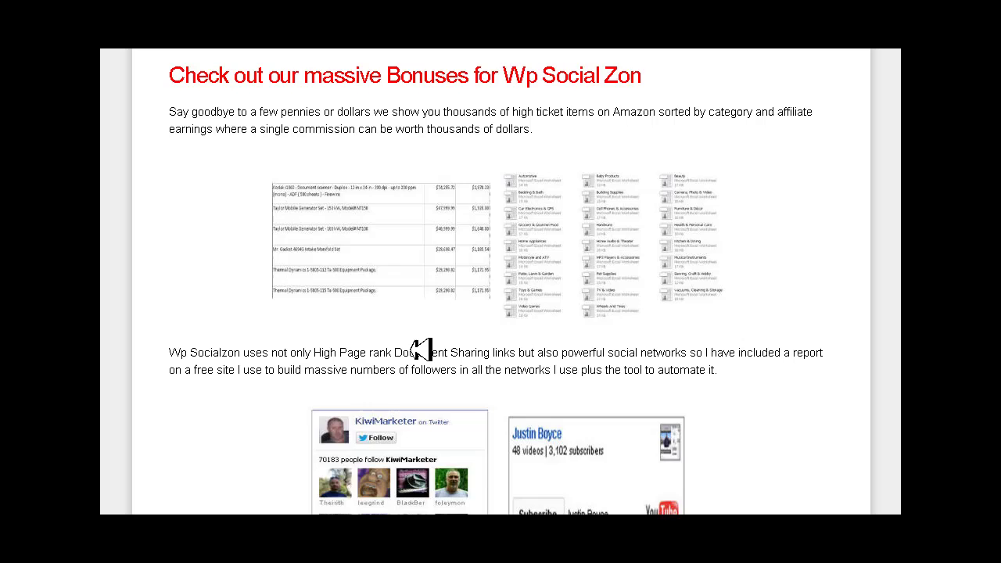
{"action": "scroll", "coordinate": [421, 350], "scroll_direction": "down", "scroll_amount": 1}
{"action": "scroll", "coordinate": [421, 349], "scroll_direction": "down", "scroll_amount": 1}
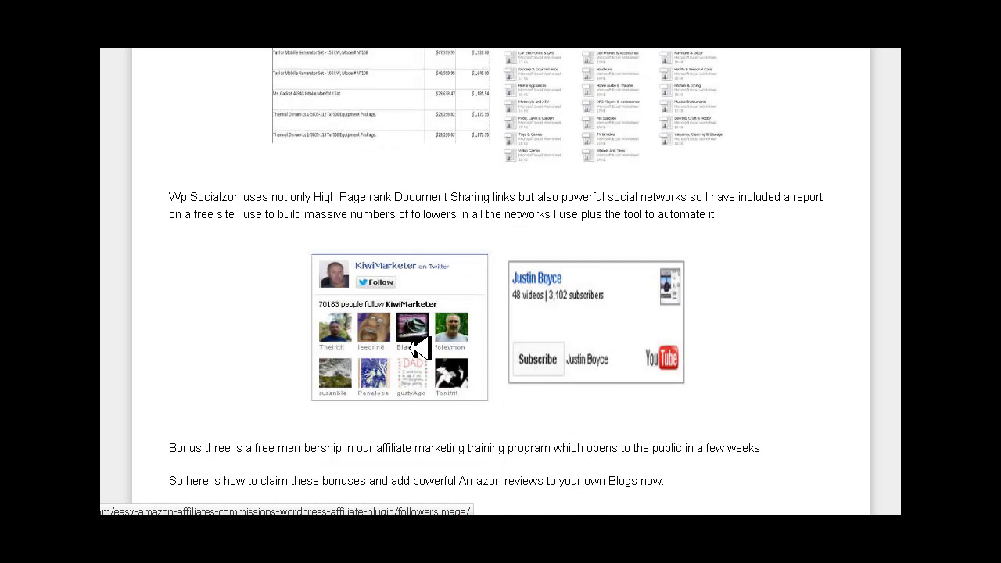
{"action": "scroll", "coordinate": [463, 381], "scroll_direction": "down", "scroll_amount": 2}
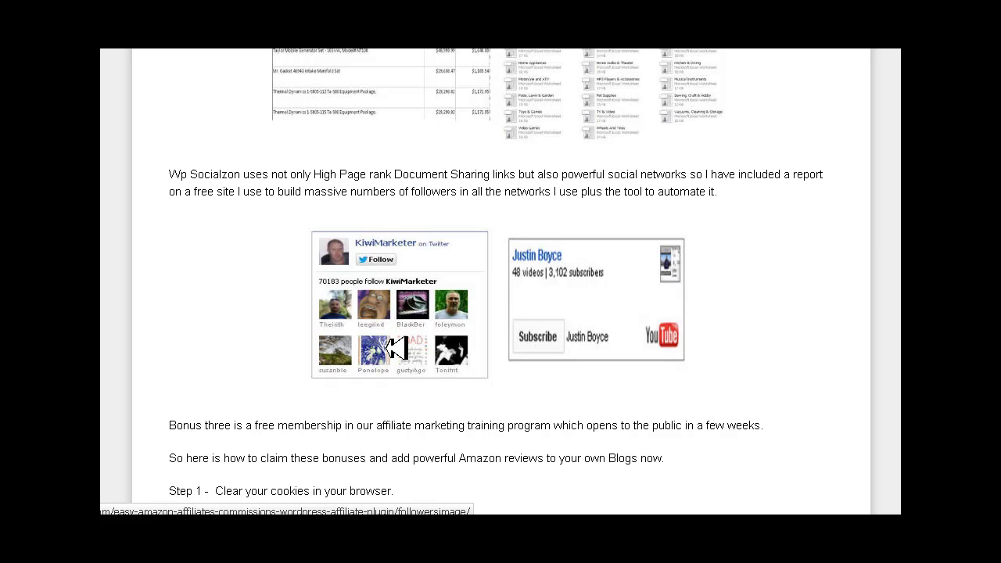
{"action": "scroll", "coordinate": [391, 344], "scroll_direction": "down", "scroll_amount": 2}
{"action": "scroll", "coordinate": [347, 329], "scroll_direction": "down", "scroll_amount": 3}
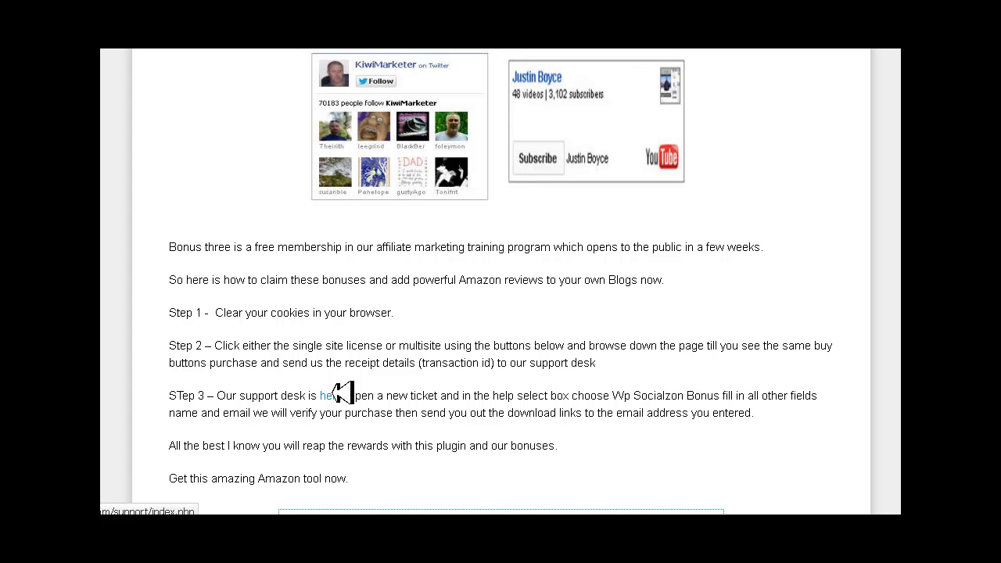
{"action": "scroll", "coordinate": [342, 395], "scroll_direction": "down", "scroll_amount": 4}
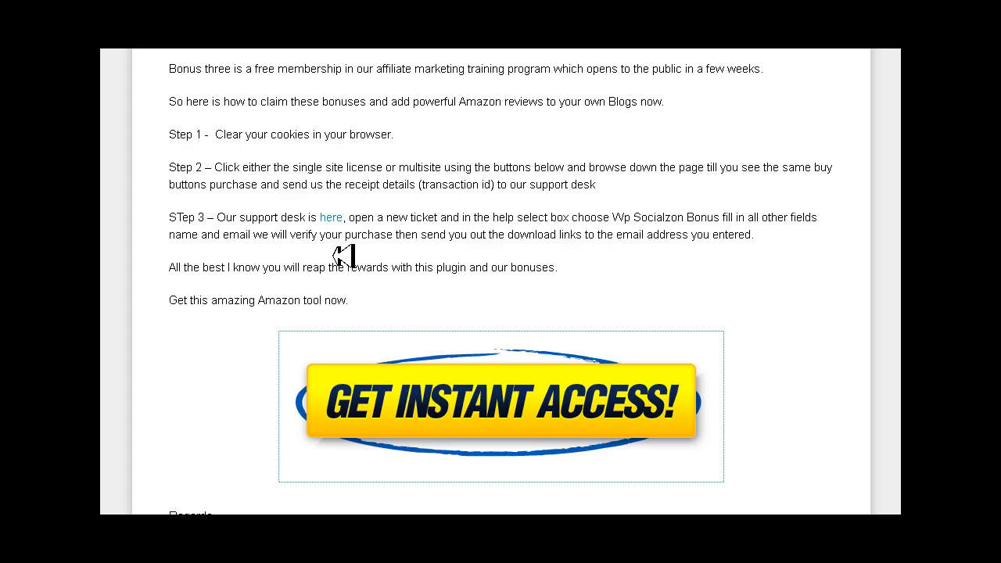
{"action": "scroll", "coordinate": [344, 258], "scroll_direction": "up", "scroll_amount": 1}
{"action": "scroll", "coordinate": [446, 318], "scroll_direction": "up", "scroll_amount": 1}
{"action": "scroll", "coordinate": [530, 368], "scroll_direction": "up", "scroll_amount": 1}
{"action": "scroll", "coordinate": [514, 381], "scroll_direction": "up", "scroll_amount": 1}
{"action": "scroll", "coordinate": [514, 381], "scroll_direction": "up", "scroll_amount": 2}
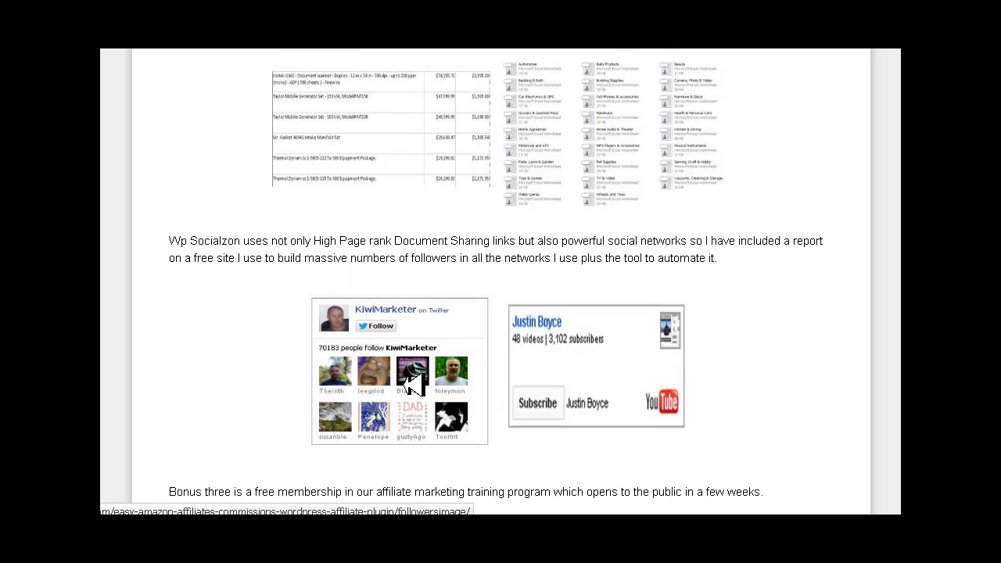
{"action": "scroll", "coordinate": [406, 386], "scroll_direction": "up", "scroll_amount": 2}
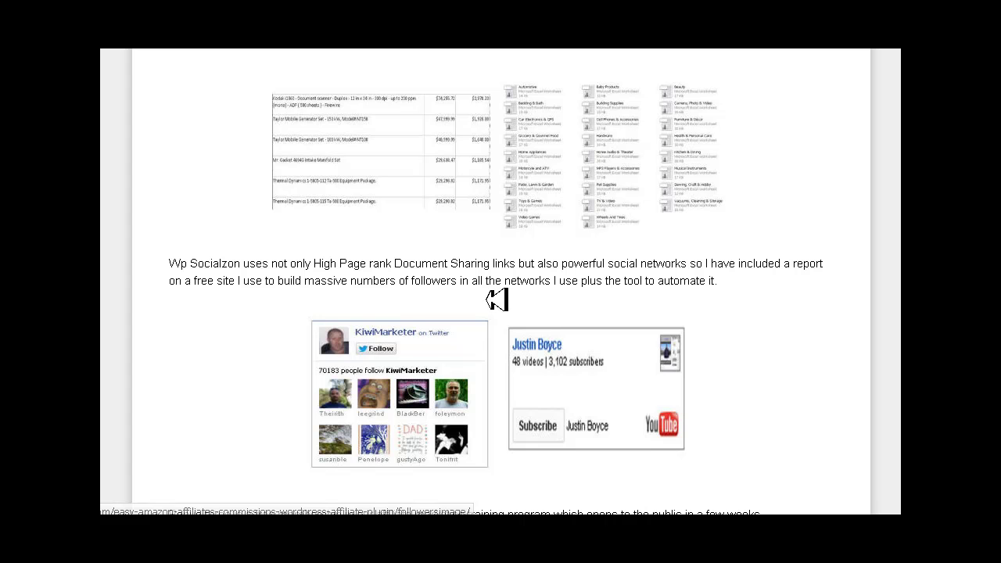
{"action": "scroll", "coordinate": [413, 371], "scroll_direction": "down", "scroll_amount": 2}
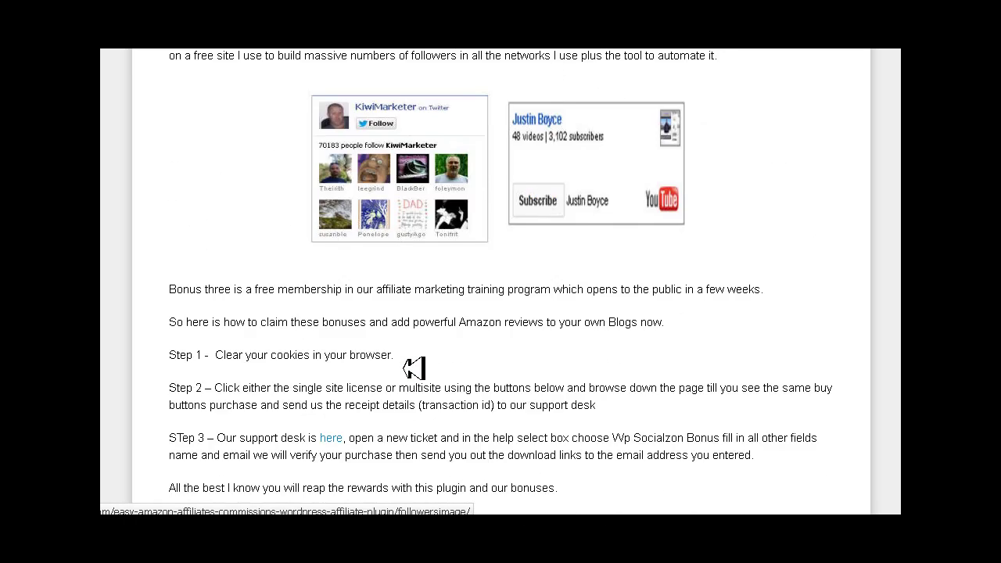